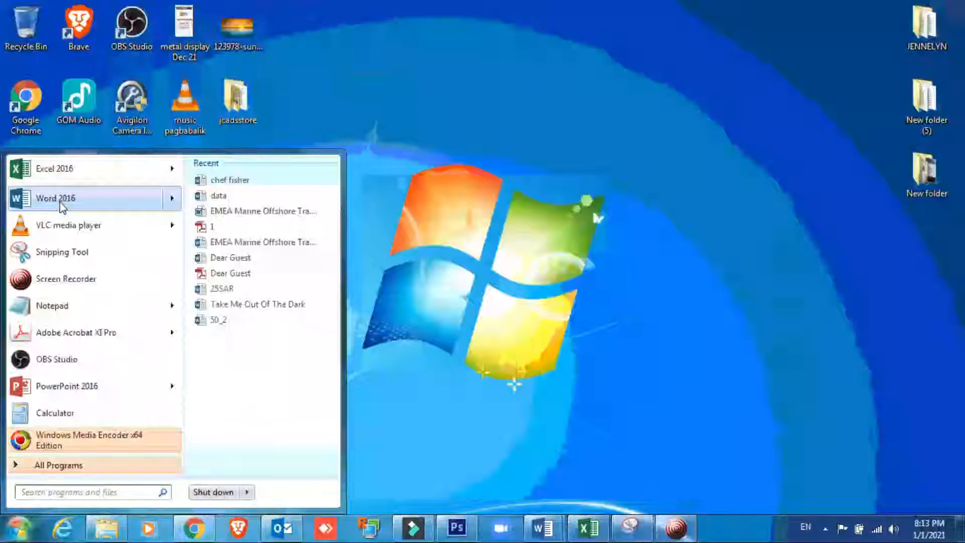
# - Start Word 2016 with a blank document and maximize its window
pyautogui.click(59, 199)
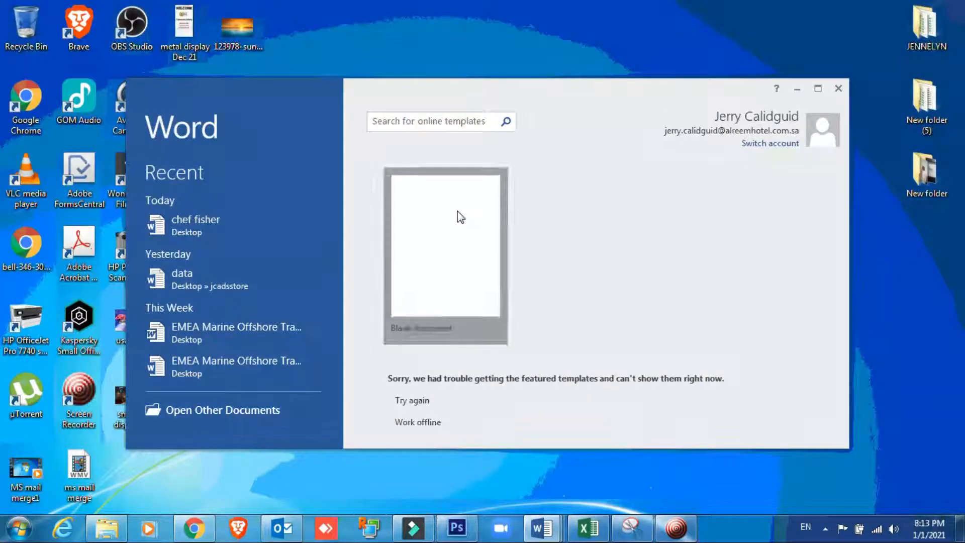
pyautogui.click(457, 211)
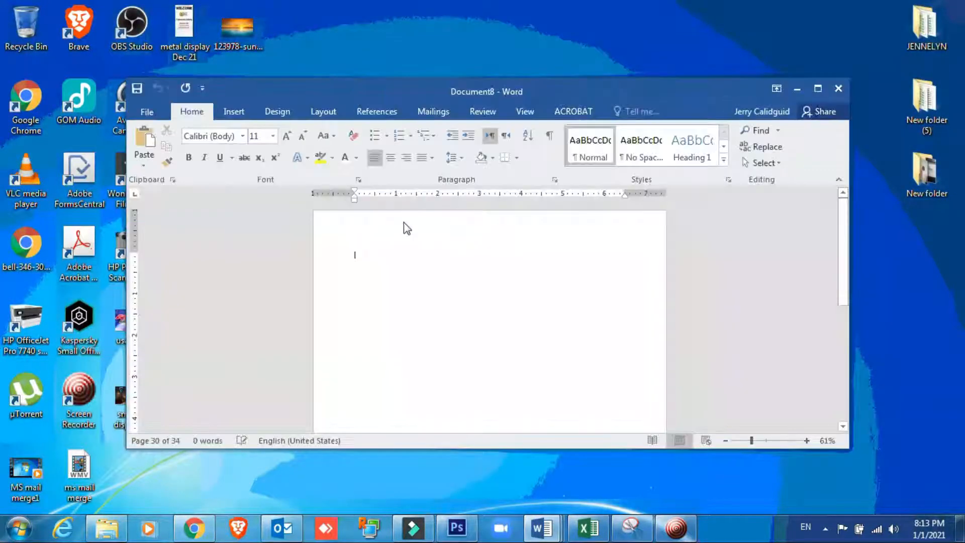
pyautogui.moveTo(596, 90); pyautogui.dragTo(569, 74)
pyautogui.doubleClick(569, 73)
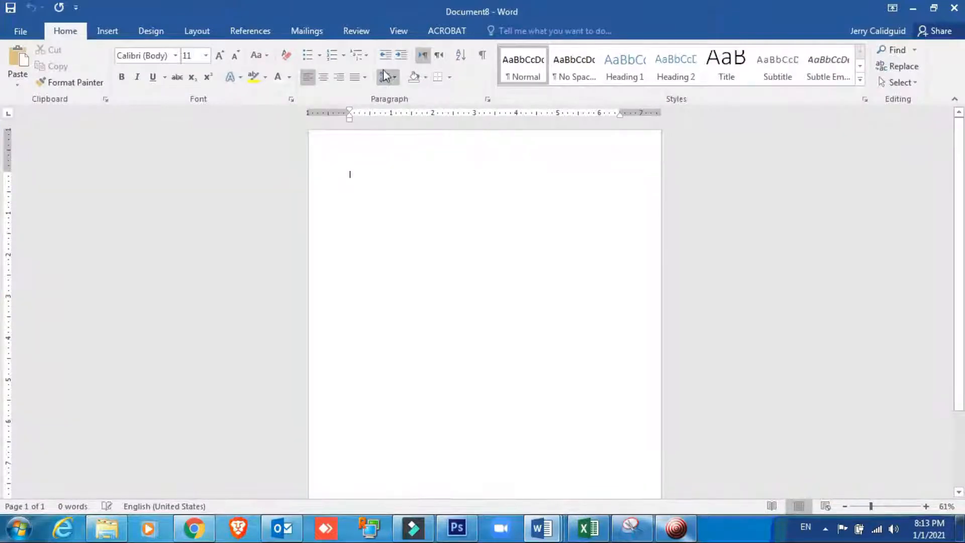
# - Start a labels mail merge using the Other/Custom 5703 label, 1" high and 2.5" wide
pyautogui.click(308, 38)
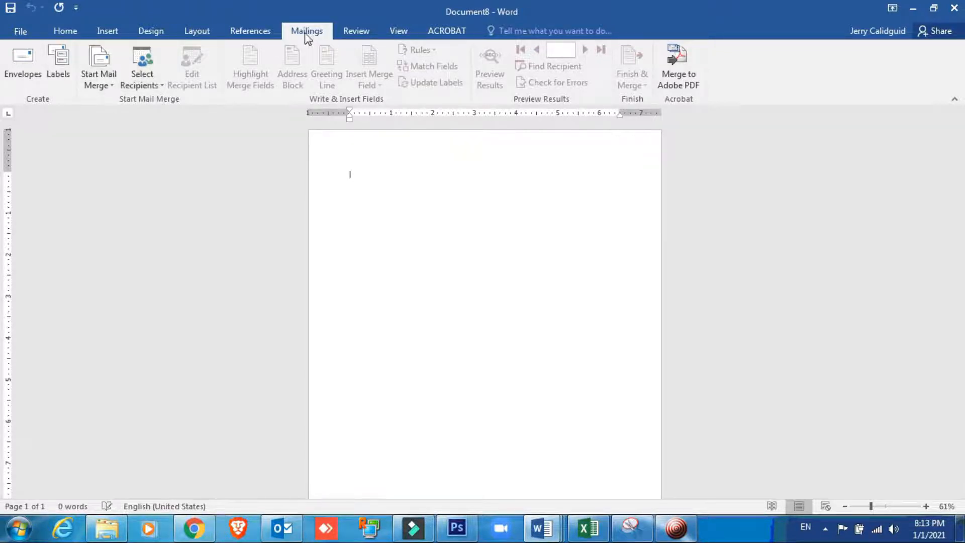
pyautogui.click(102, 85)
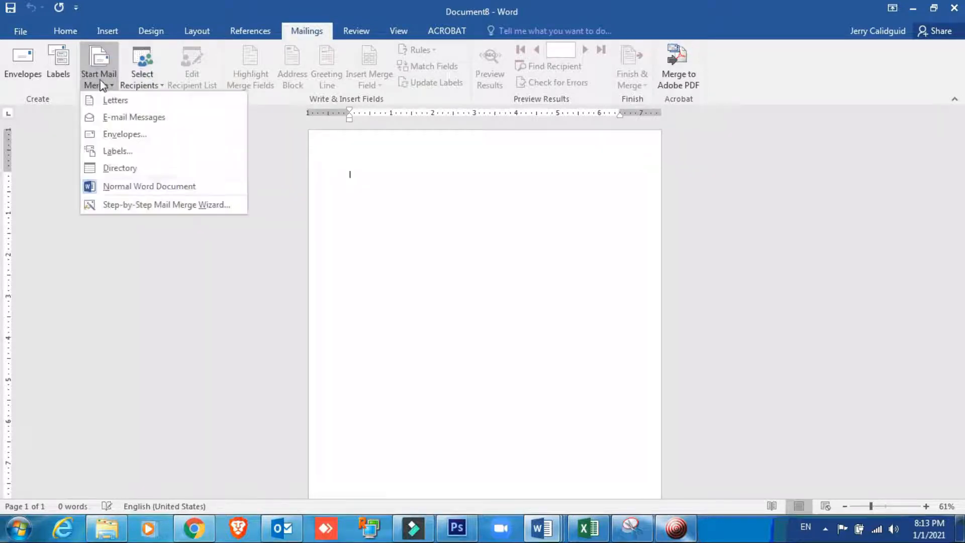
pyautogui.click(115, 153)
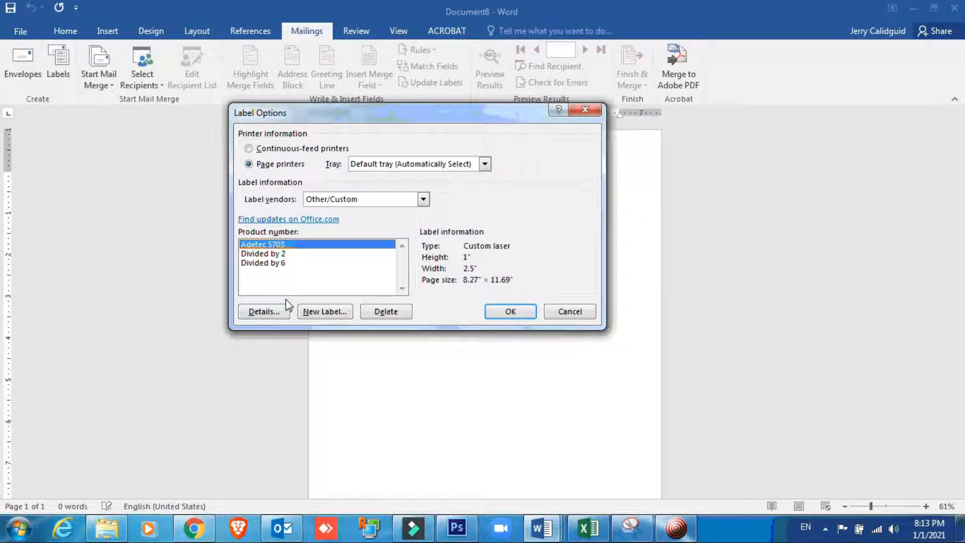
pyautogui.click(517, 315)
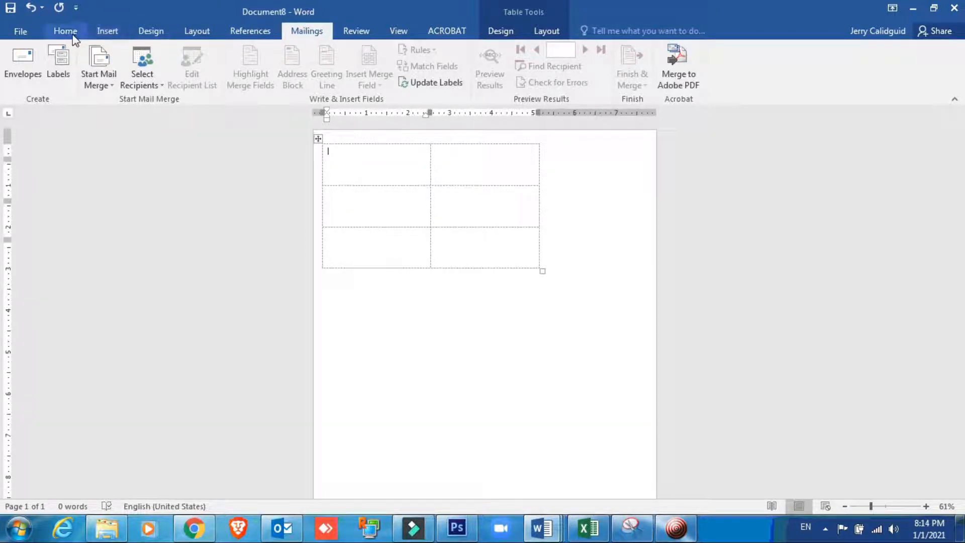
# - Change the page orientation of the label sheet to landscape
pyautogui.click(196, 32)
pyautogui.click(70, 77)
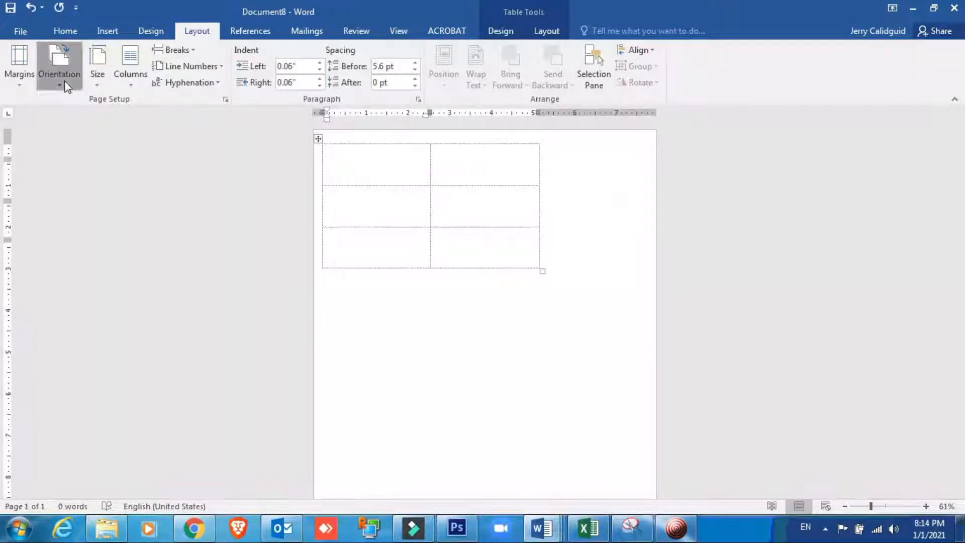
pyautogui.click(76, 141)
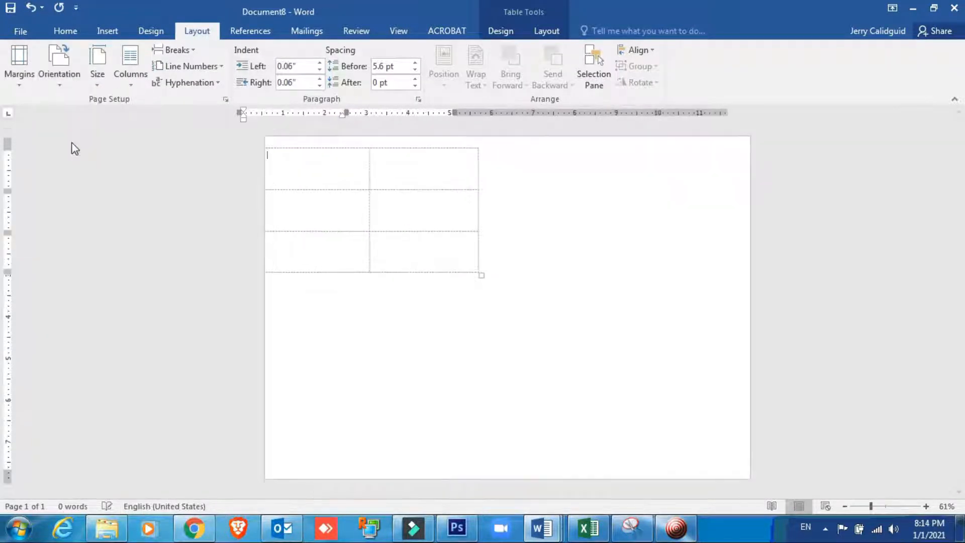
# - Enlarge the label table to fill the landscape page and paste the J-CADS Store picture into the first label
pyautogui.moveTo(242, 116); pyautogui.dragTo(250, 116)
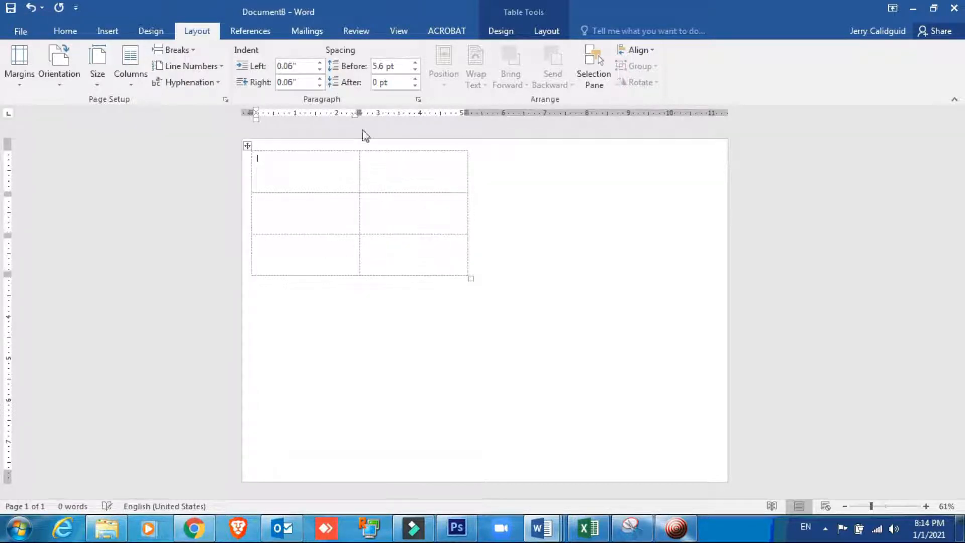
pyautogui.moveTo(472, 278); pyautogui.dragTo(717, 476)
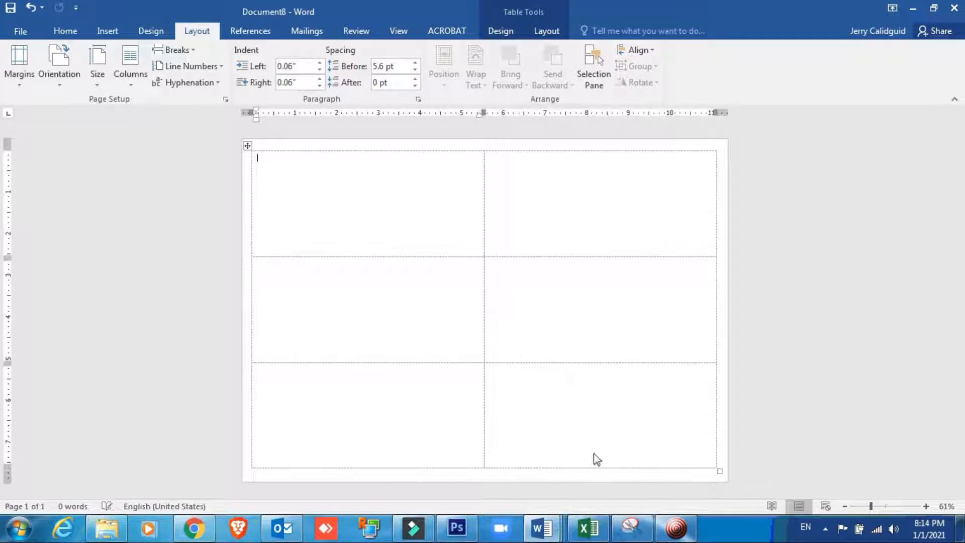
pyautogui.hotkey('ctrl', 'v')
# - Connect the existing recipient list "Copy of JCADS FILE" from the jcadsstore desktop folder, using Sheet1$ with column headers in the first row
pyautogui.click(307, 31)
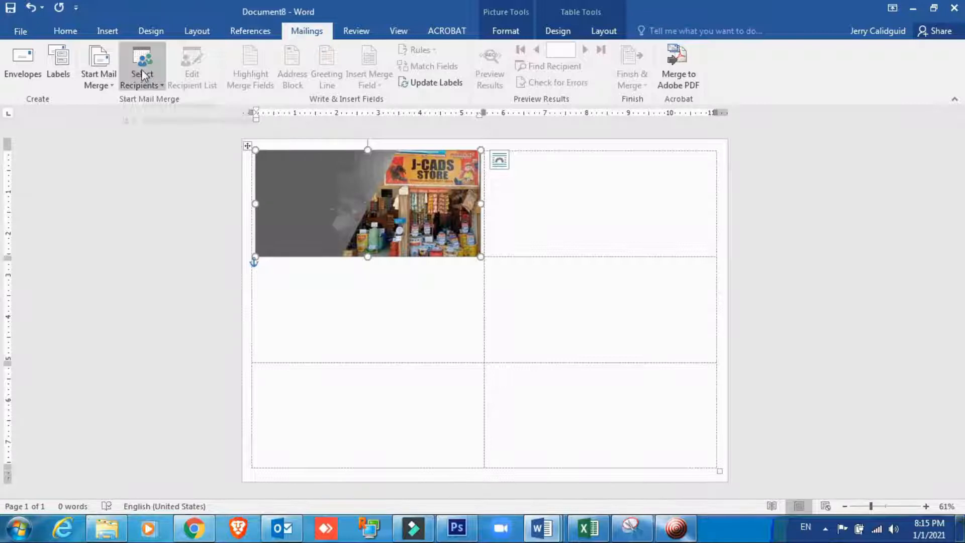
pyautogui.click(147, 86)
pyautogui.click(149, 116)
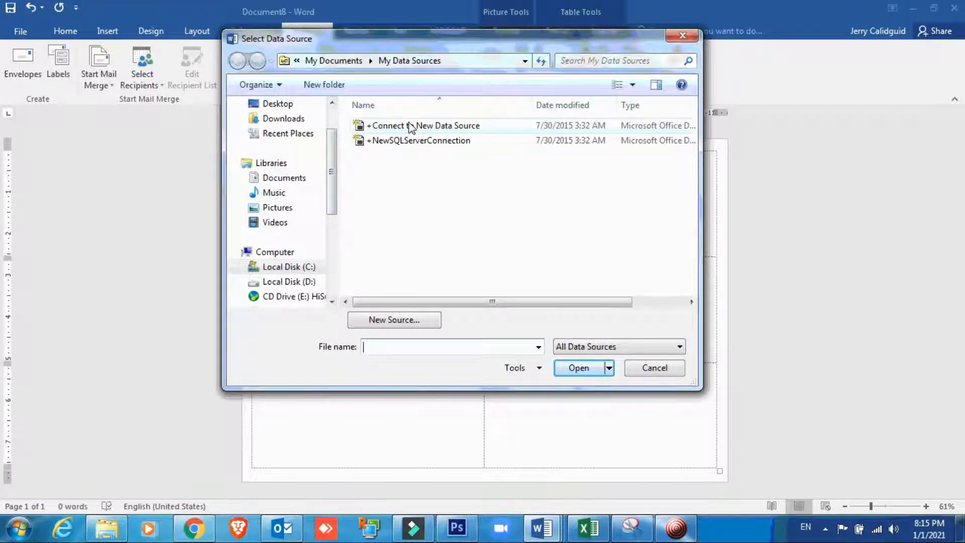
pyautogui.click(285, 120)
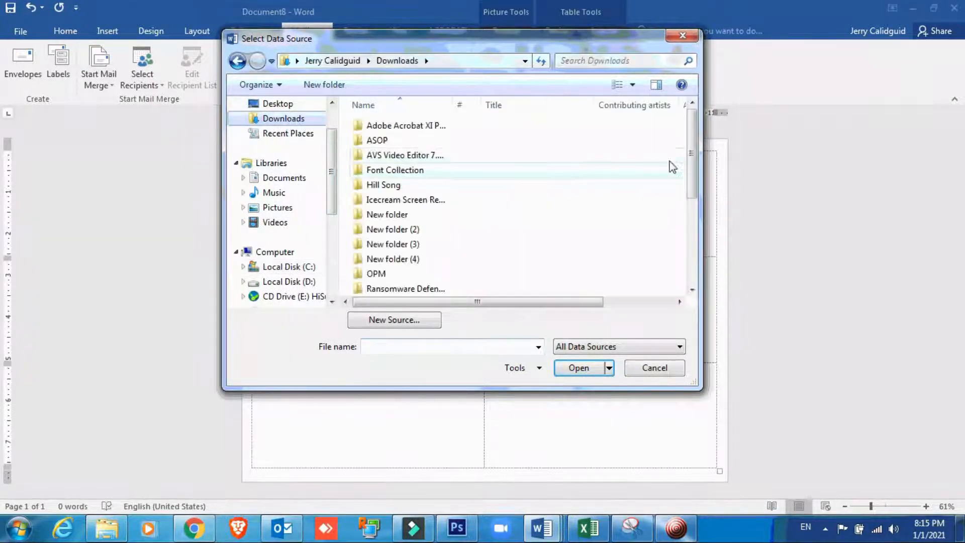
pyautogui.moveTo(696, 143); pyautogui.dragTo(685, 121)
pyautogui.click(278, 106)
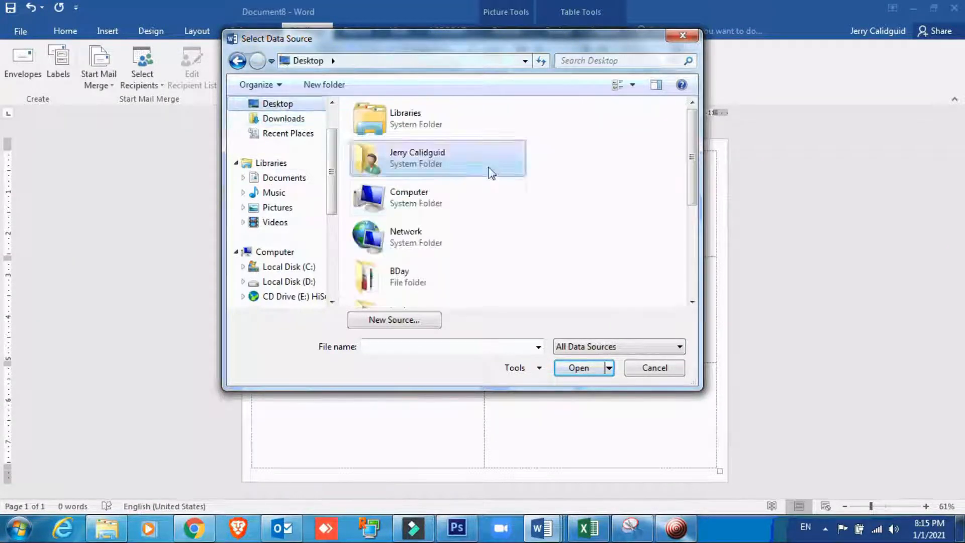
pyautogui.scroll(-5, 443, 236)
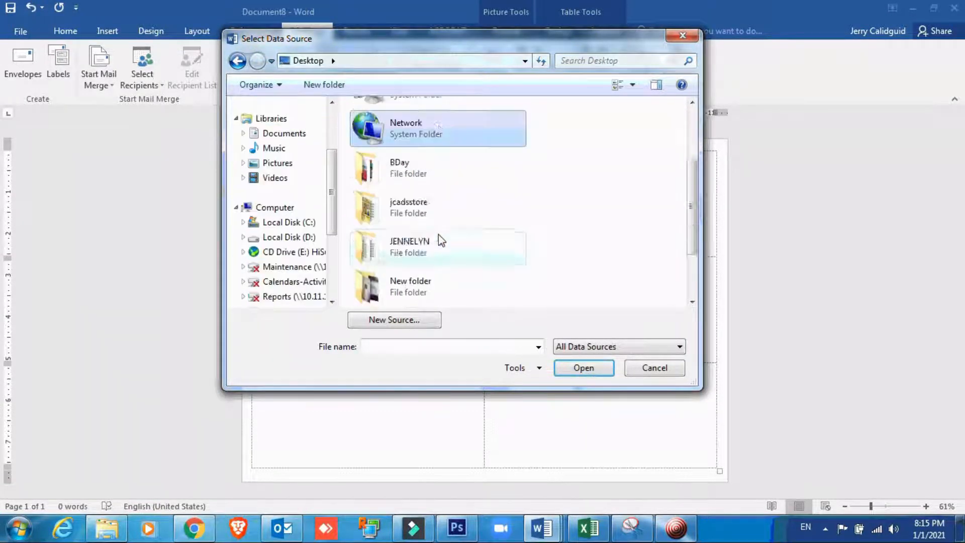
pyautogui.doubleClick(411, 145)
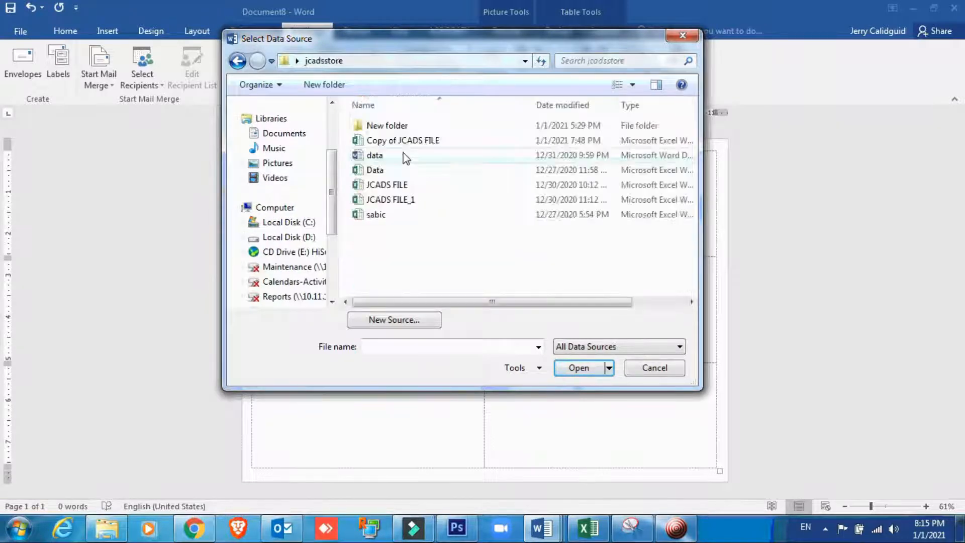
pyautogui.click(398, 142)
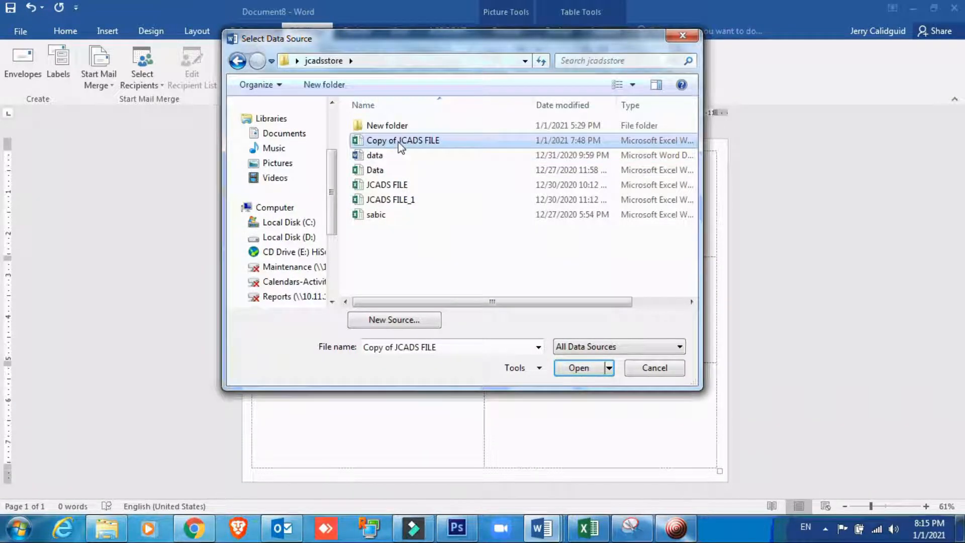
pyautogui.click(582, 370)
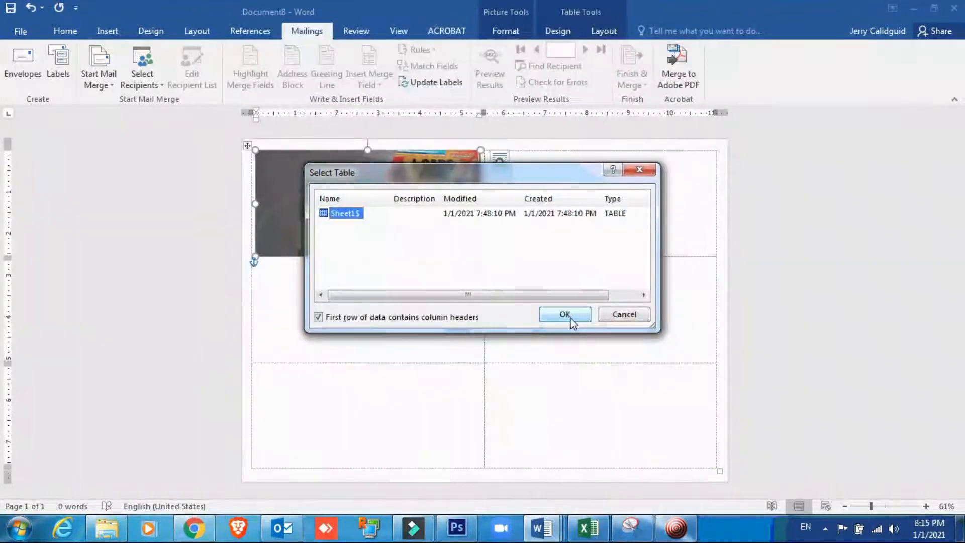
pyautogui.click(571, 317)
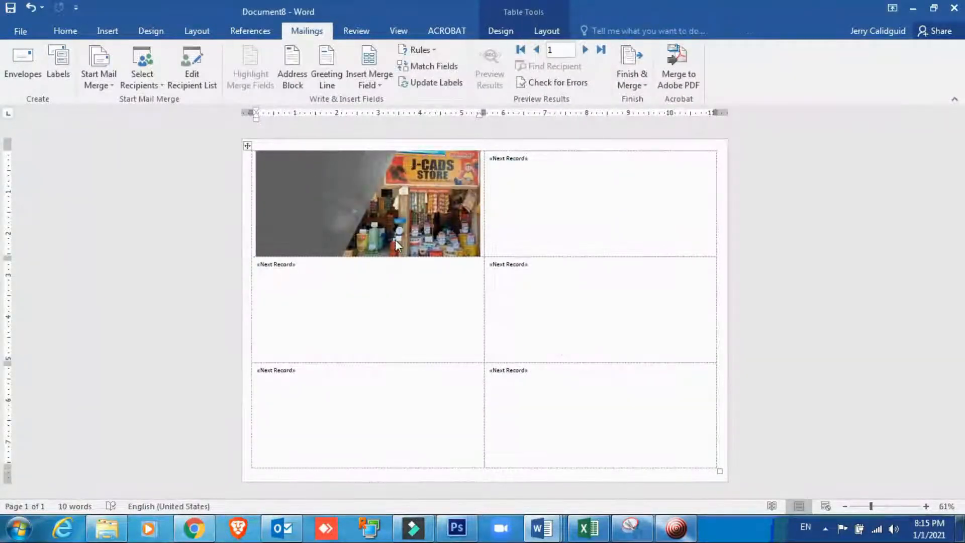
pyautogui.scroll(6, 337, 176)
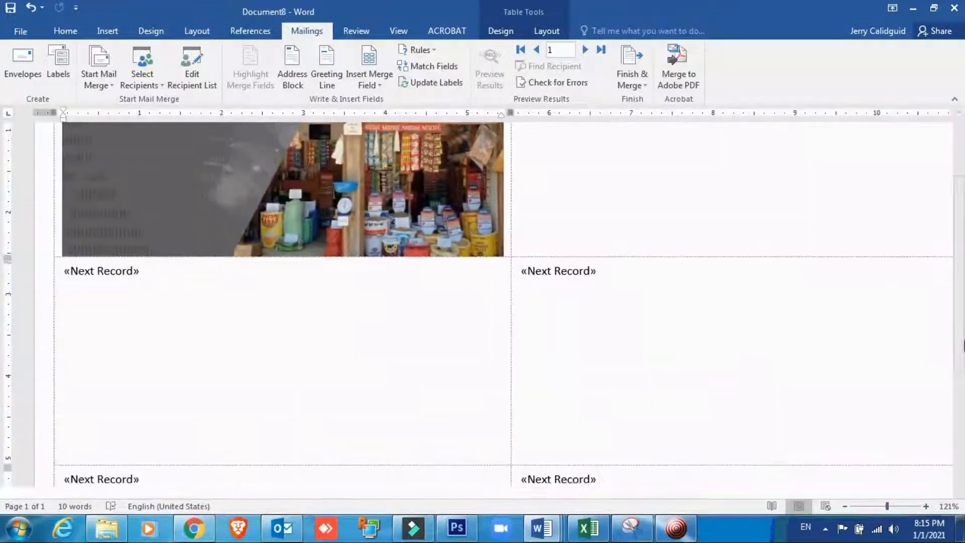
pyautogui.scroll(3, 964, 336)
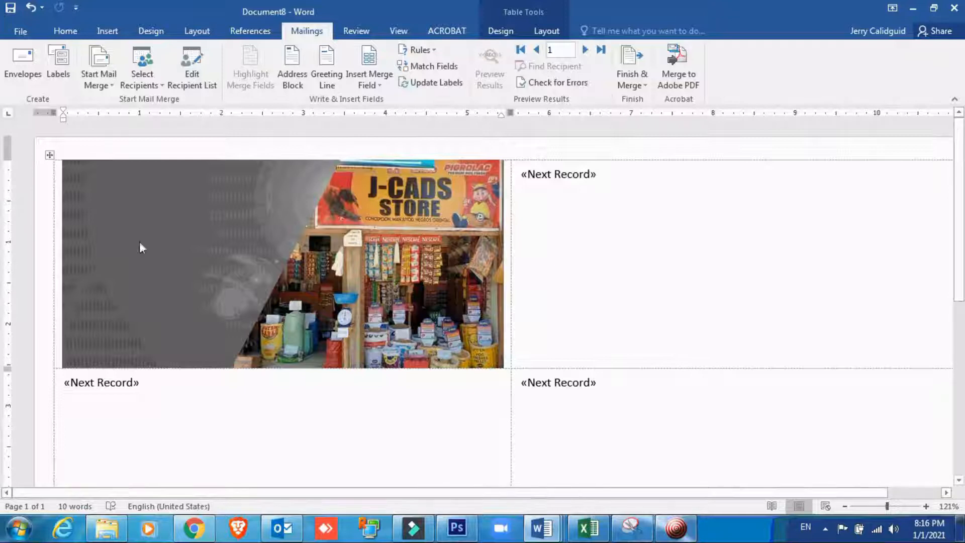
pyautogui.click(91, 177)
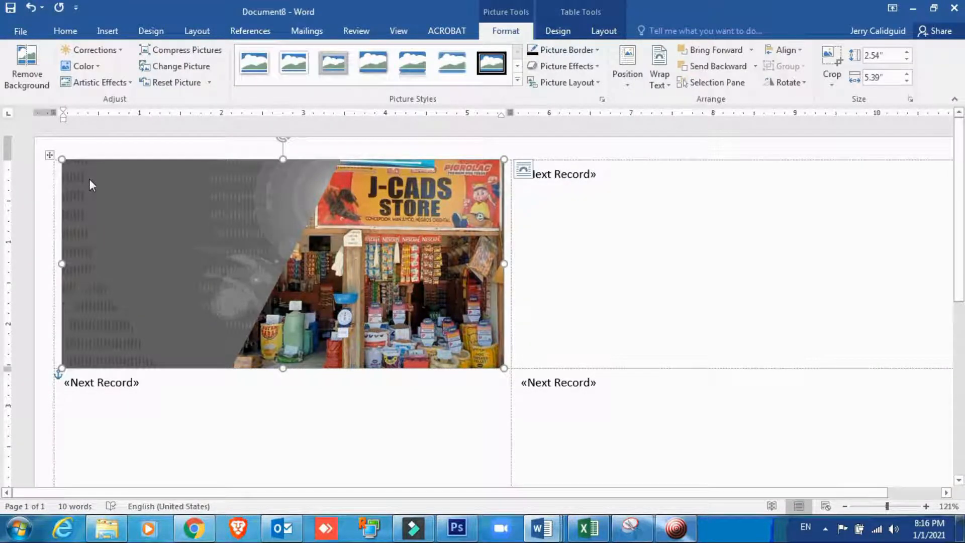
pyautogui.press('Escape')
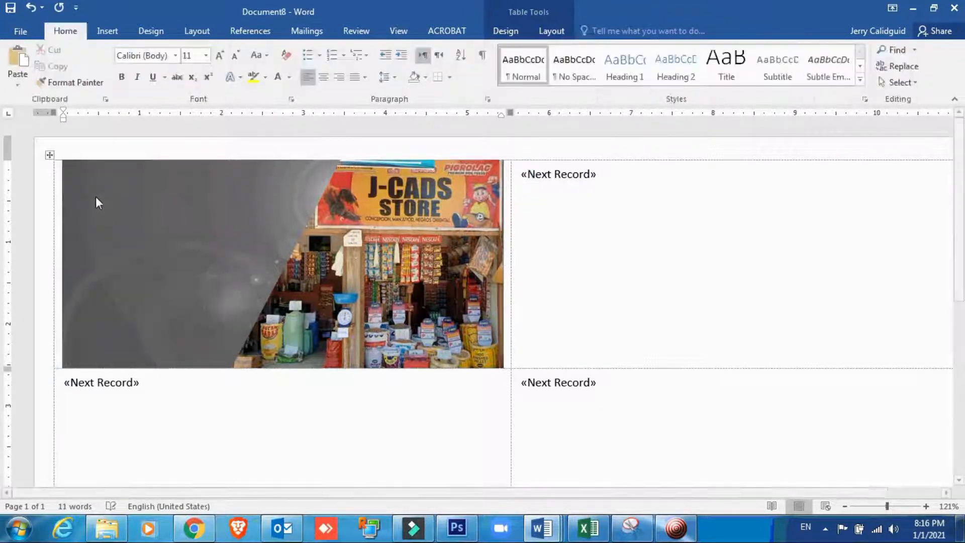
pyautogui.click(83, 179)
pyautogui.rightClick(135, 181)
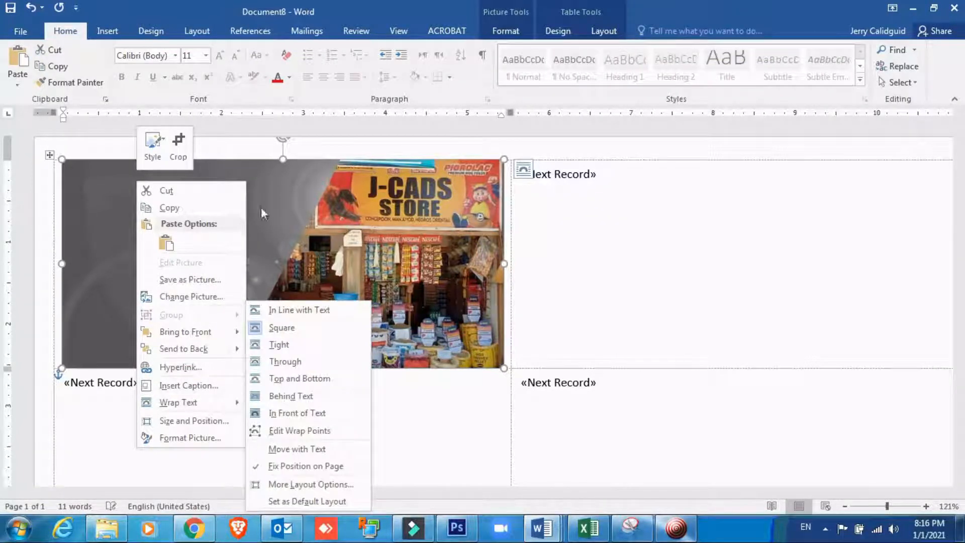
pyautogui.click(323, 200)
# - Set the J-CADS Store picture's text wrapping to Behind Text and clear the test text "sg" from the first label
pyautogui.doubleClick(472, 333)
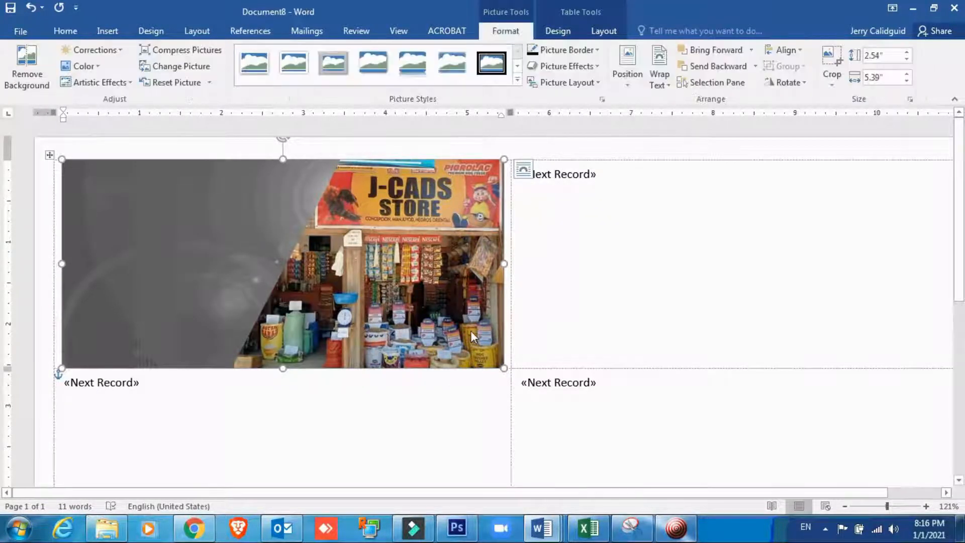
pyautogui.click(628, 64)
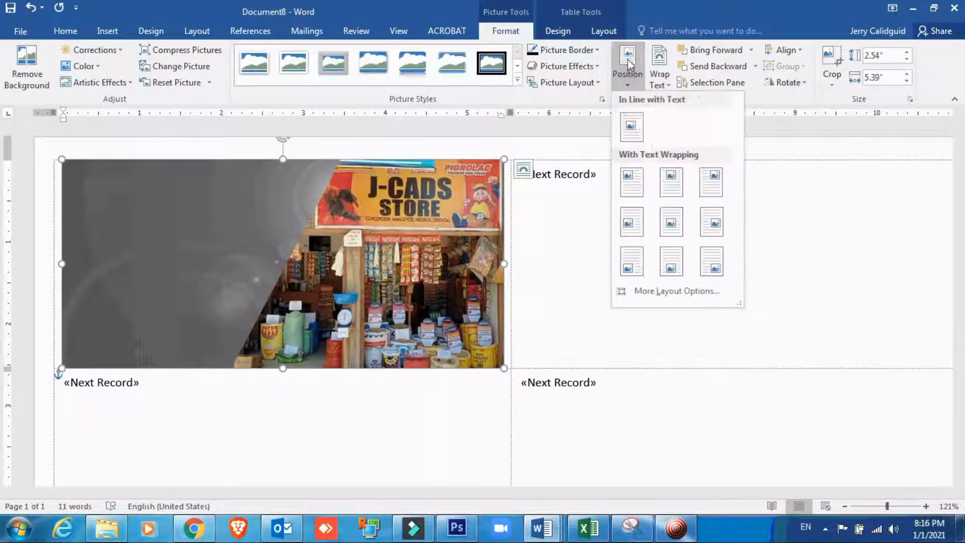
pyautogui.click(671, 226)
pyautogui.click(525, 174)
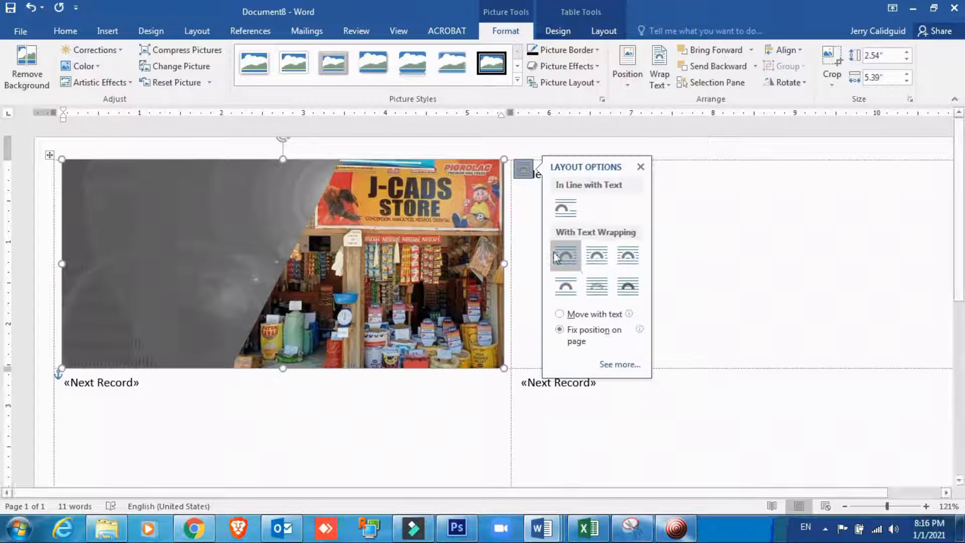
pyautogui.click(597, 286)
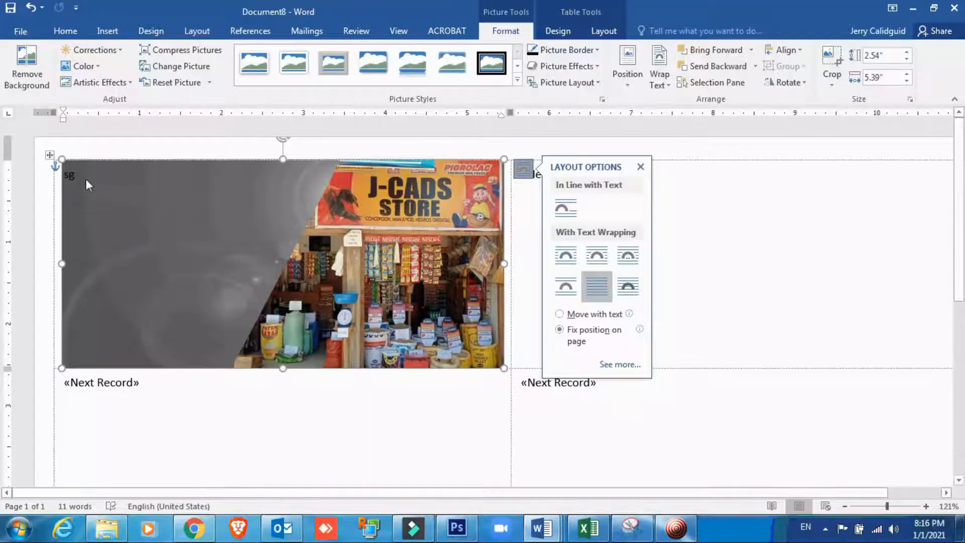
pyautogui.click(86, 179)
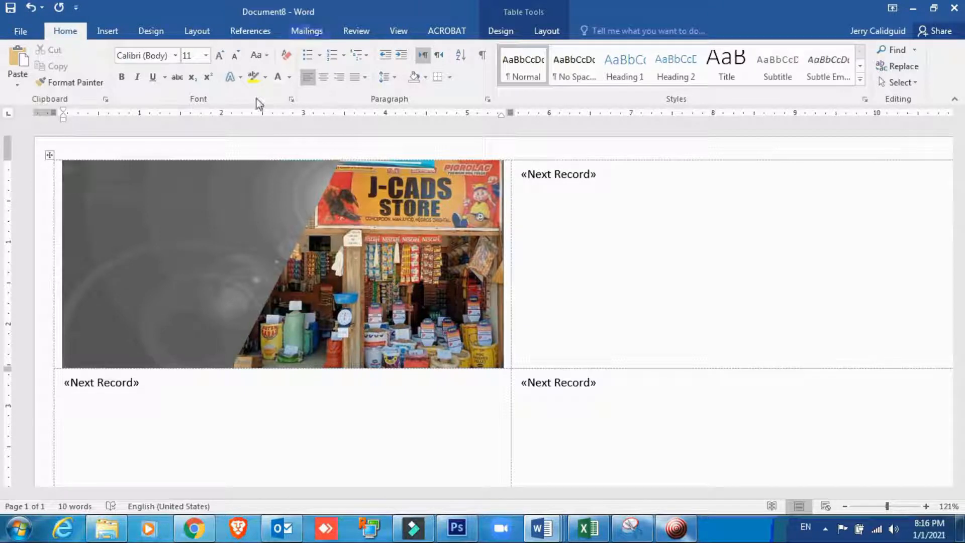
pyautogui.click(312, 31)
pyautogui.click(151, 64)
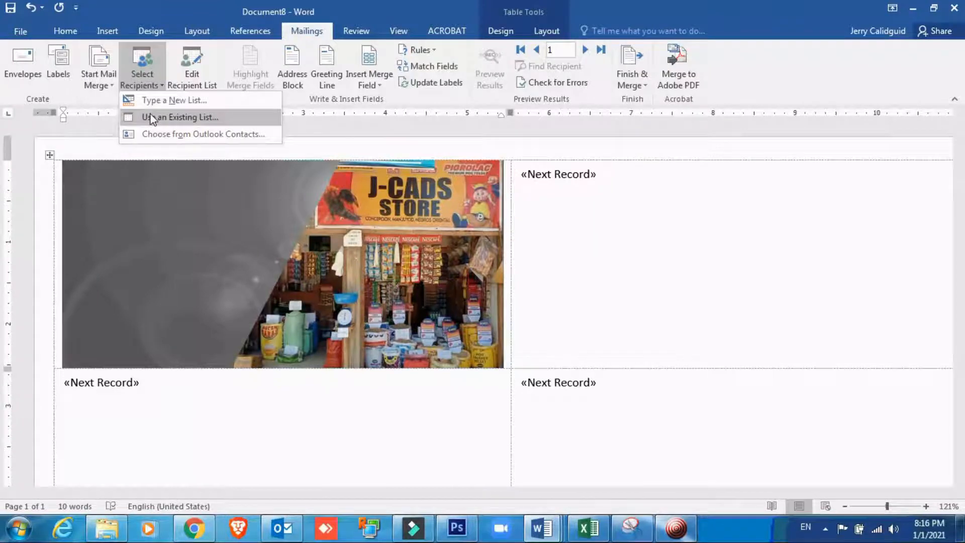
pyautogui.click(343, 7)
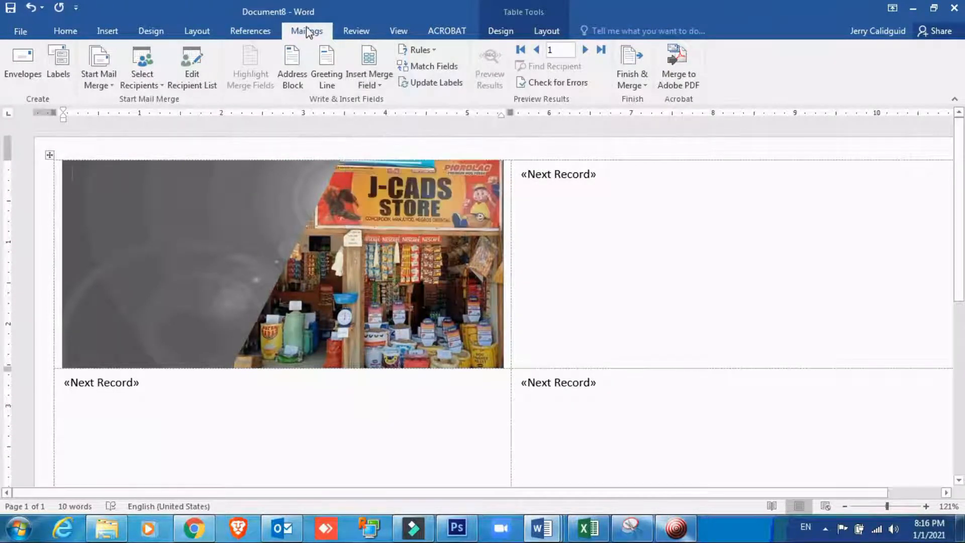
# - Use the existing list "Copy of JCADS FILE" from the desktop's jcadsstore folder as merge data, choosing Sheet1$ with column headers in the first row
pyautogui.click(144, 60)
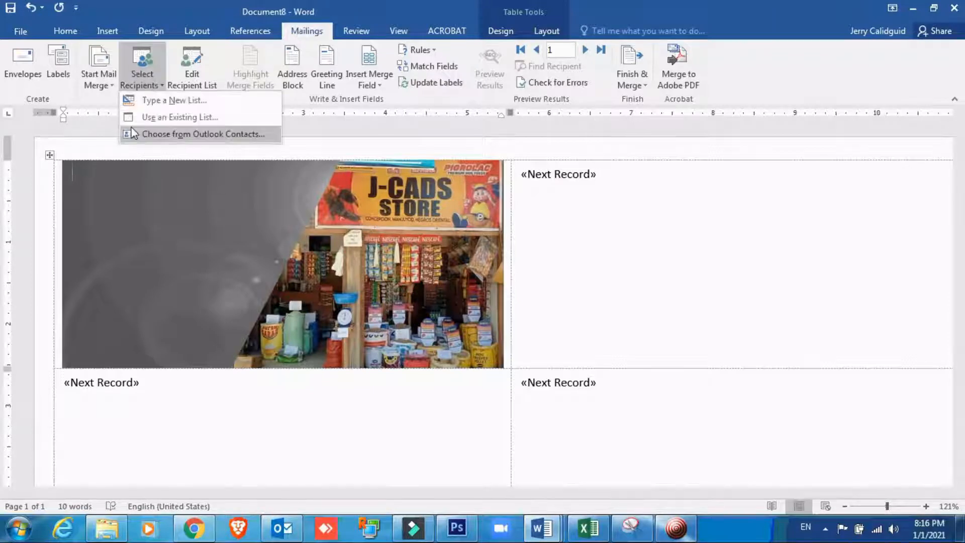
pyautogui.click(152, 123)
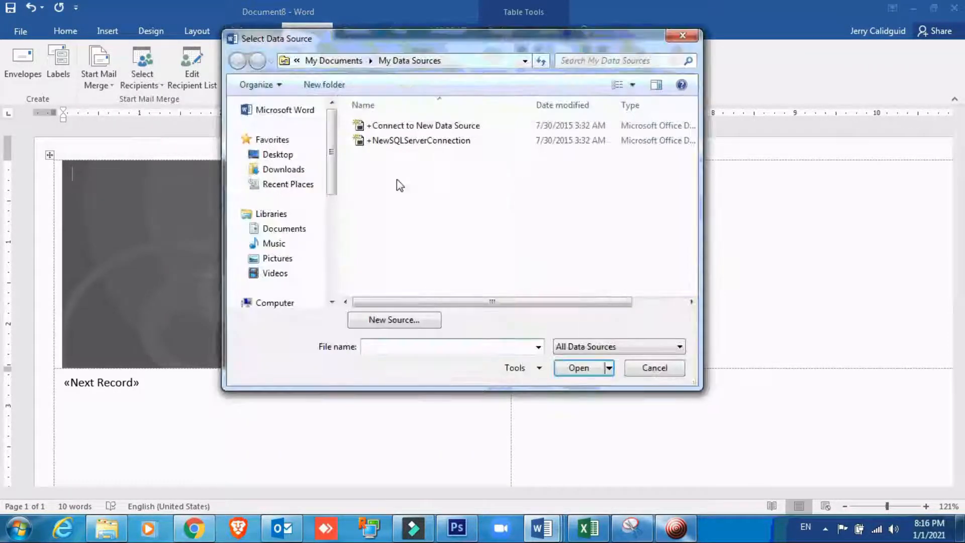
pyautogui.click(285, 156)
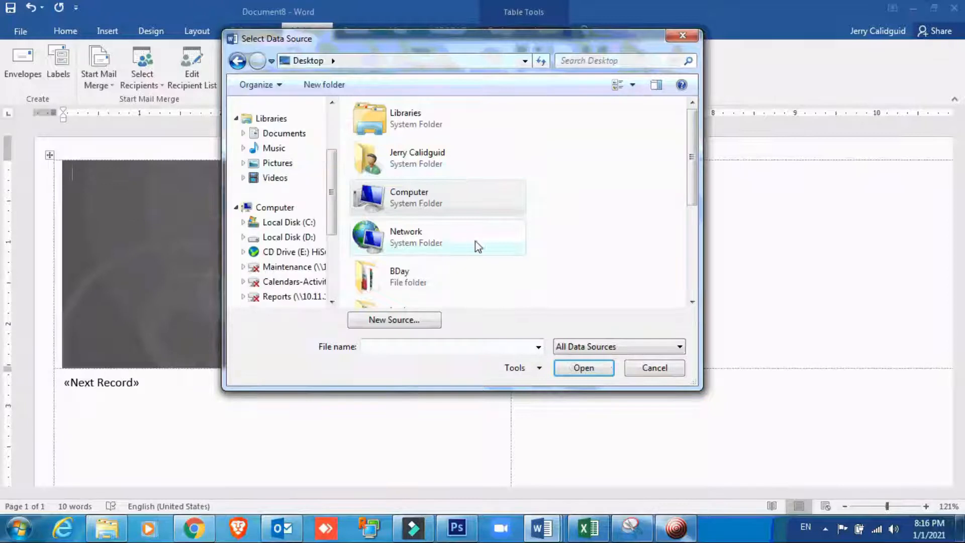
pyautogui.scroll(-3, 492, 251)
pyautogui.click(421, 131)
pyautogui.doubleClick(421, 135)
pyautogui.click(402, 141)
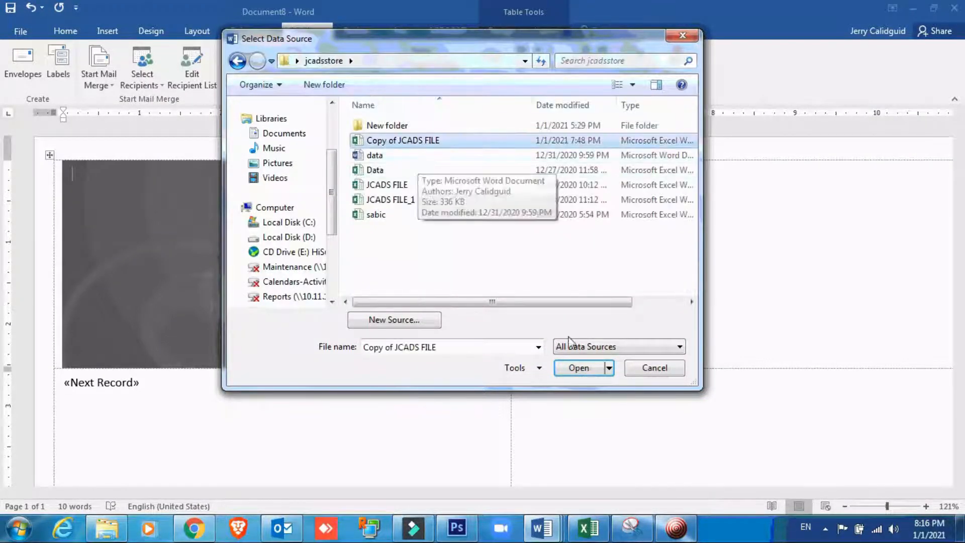
pyautogui.click(582, 368)
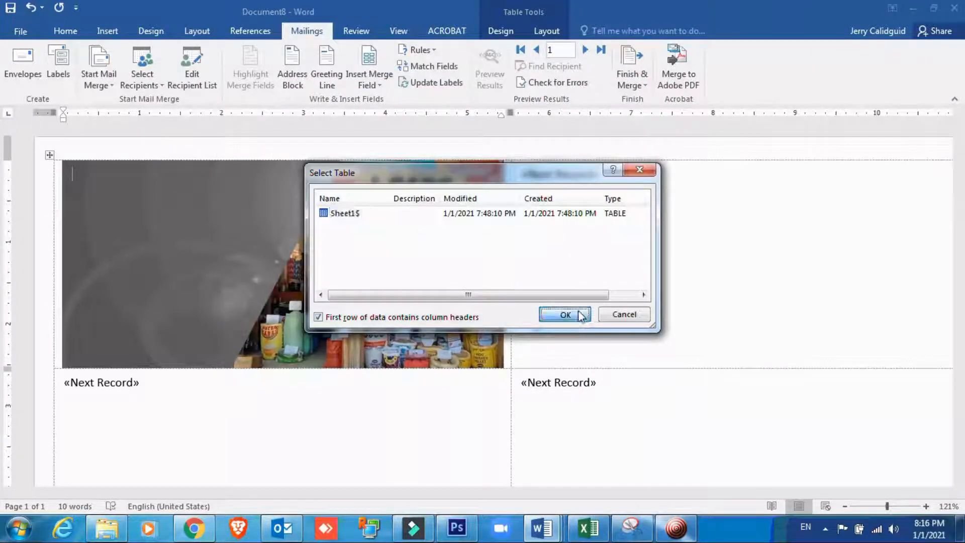
pyautogui.click(562, 316)
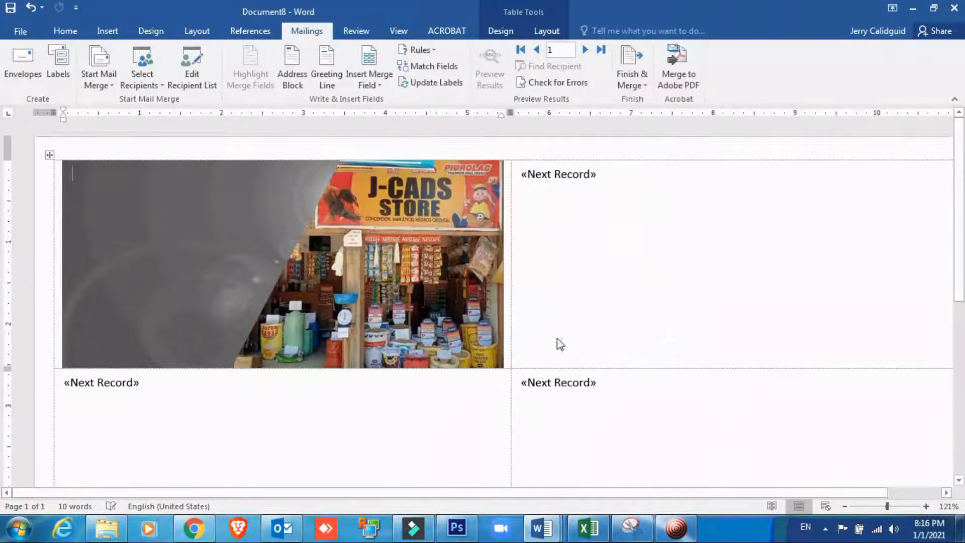
# - Insert the Name_Of_calling_card merge field at the top of the first label and House_icon a few lines below it
pyautogui.click(368, 83)
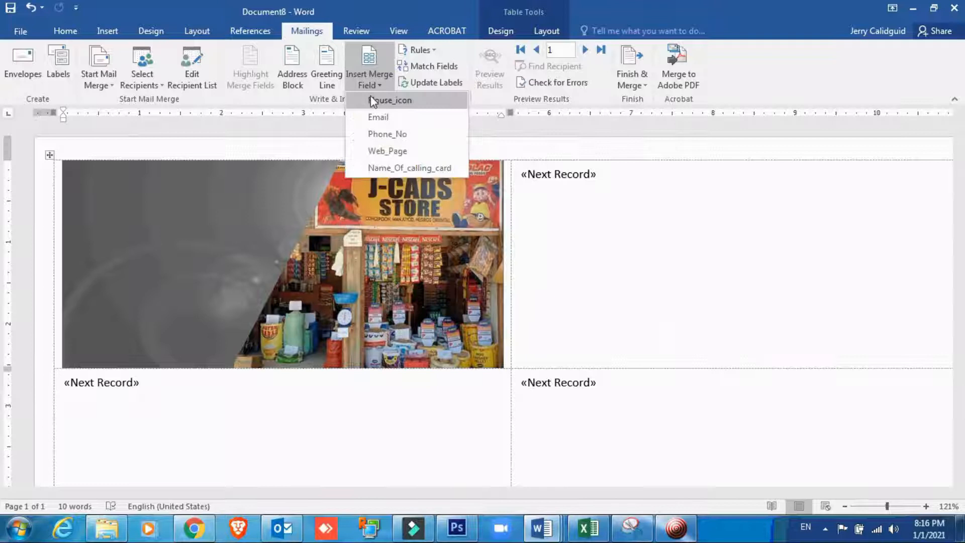
pyautogui.click(385, 168)
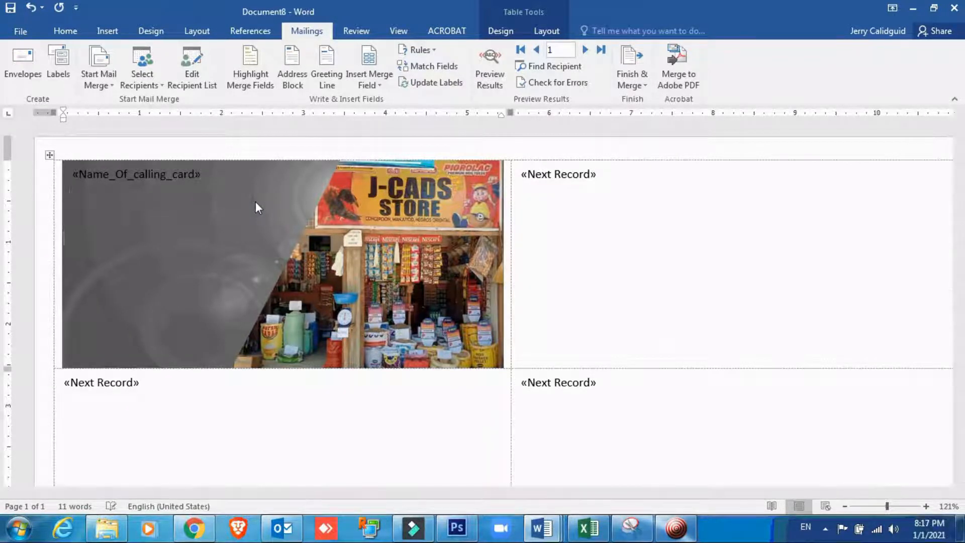
pyautogui.press('Down')
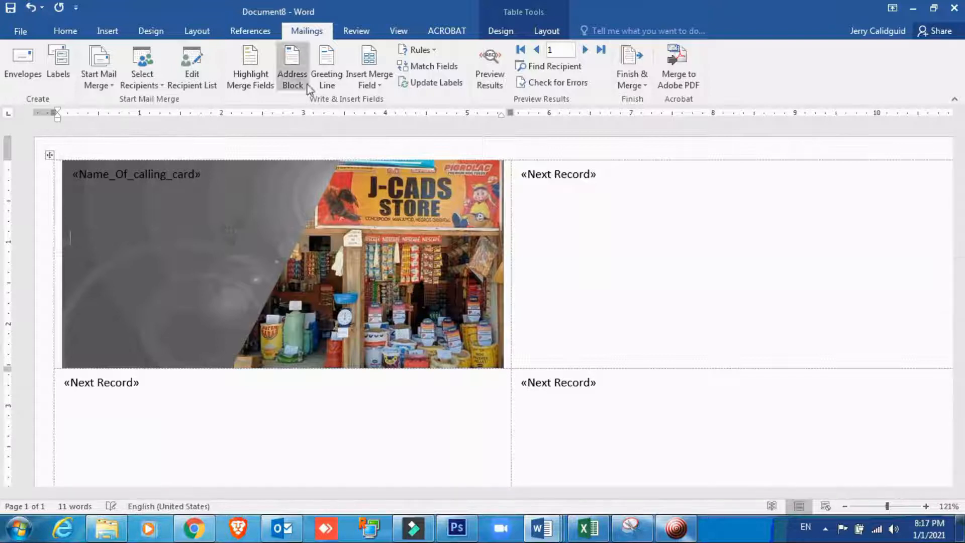
pyautogui.click(371, 71)
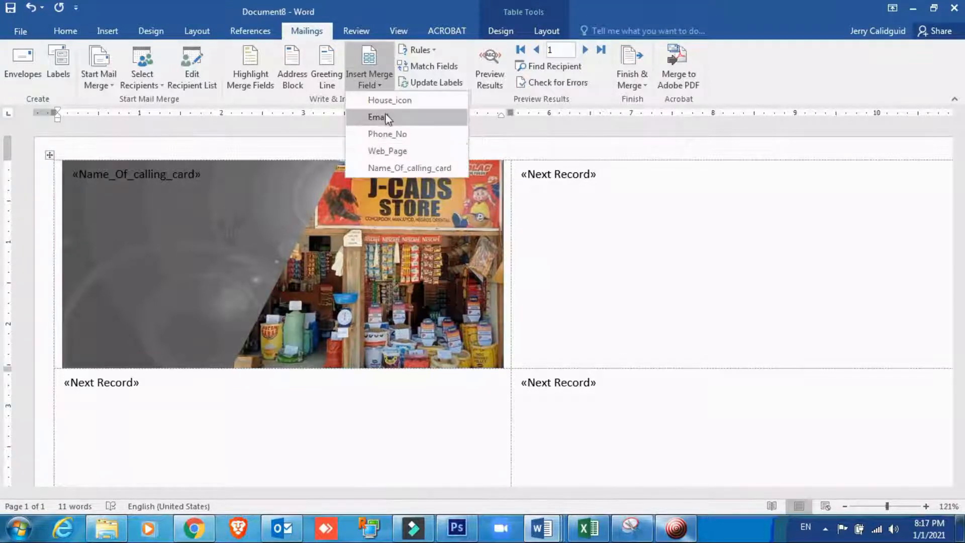
pyautogui.click(385, 100)
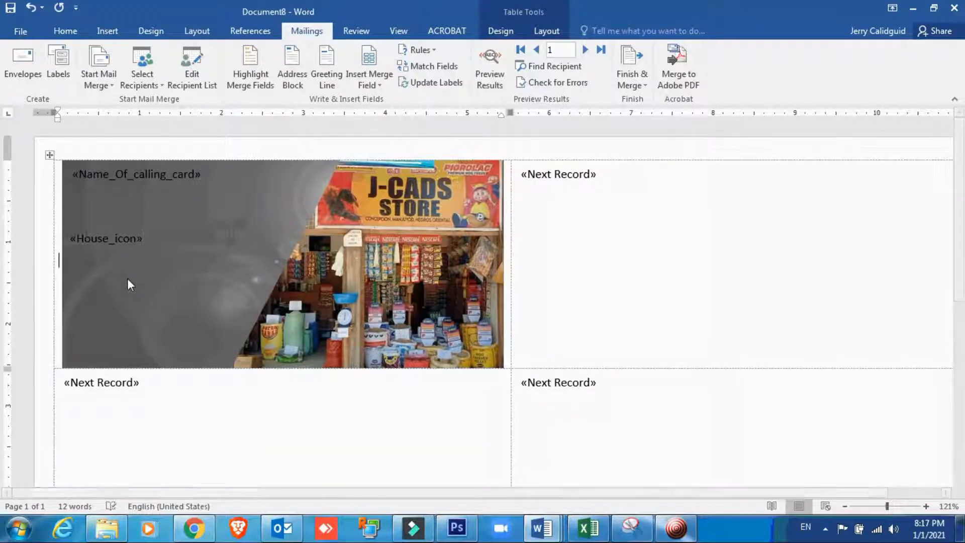
# - Add the Phone_No, Email and Web_Page merge fields on separate lines beneath House_icon in the first label
pyautogui.press('Return')
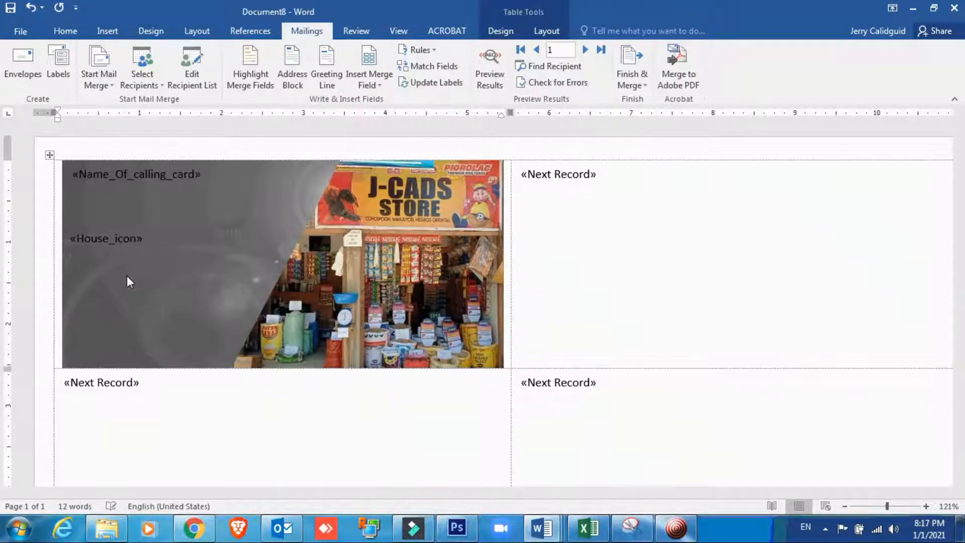
pyautogui.click(370, 83)
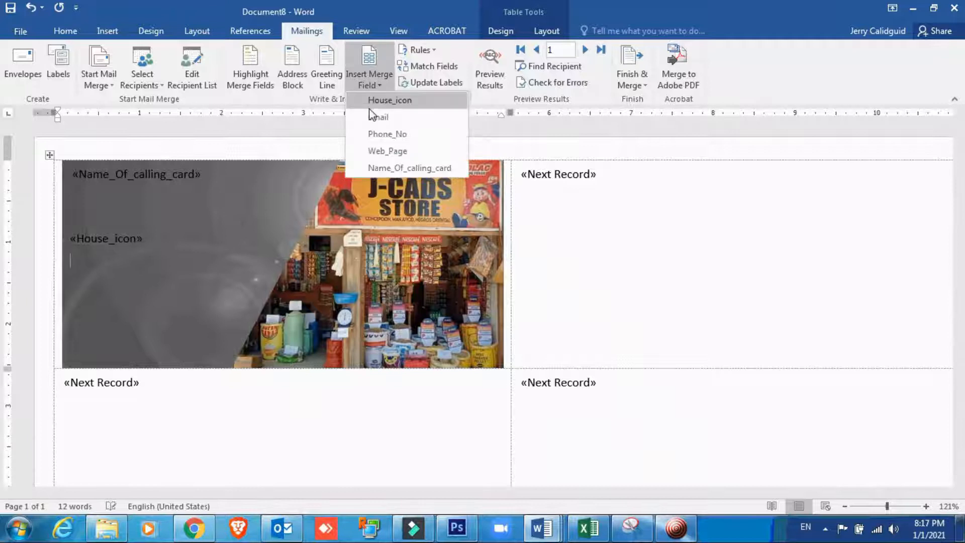
pyautogui.click(374, 135)
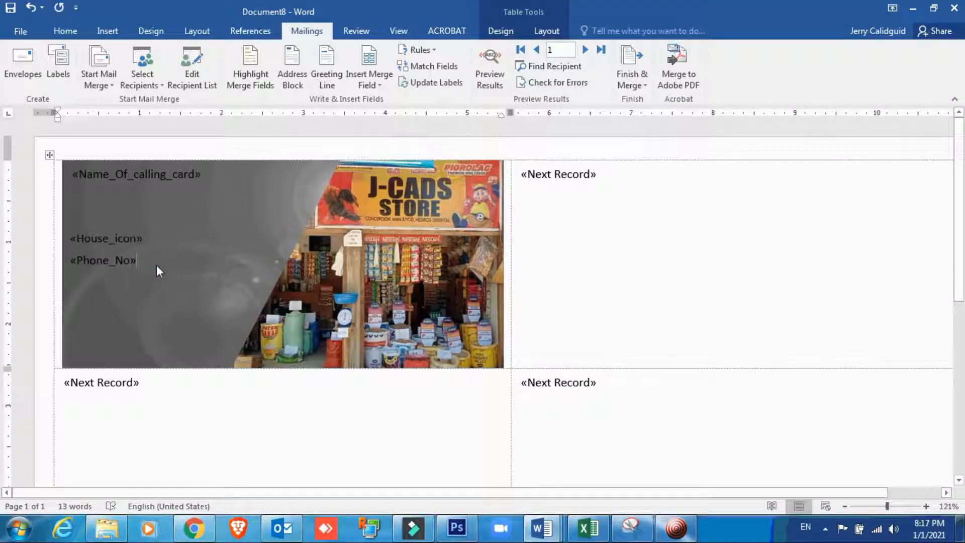
pyautogui.press('Return')
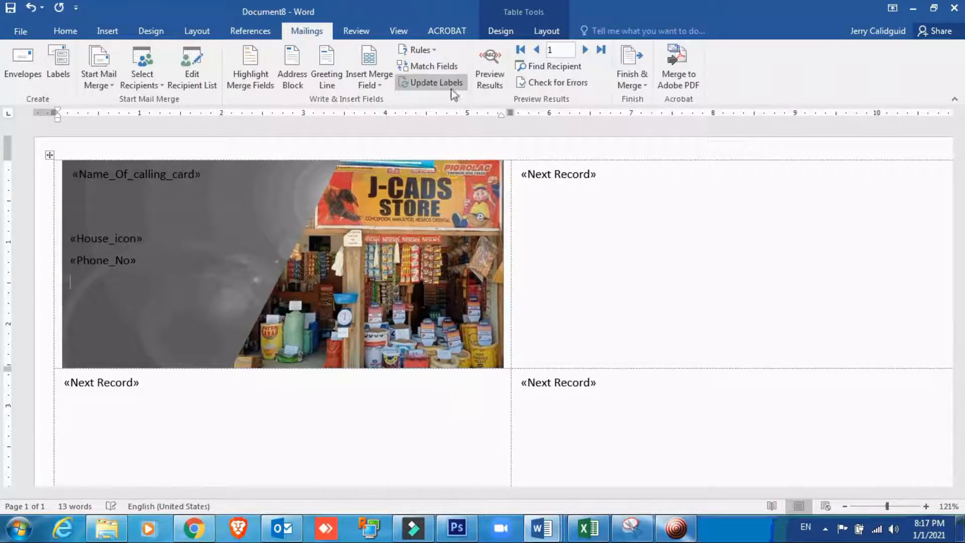
pyautogui.click(368, 75)
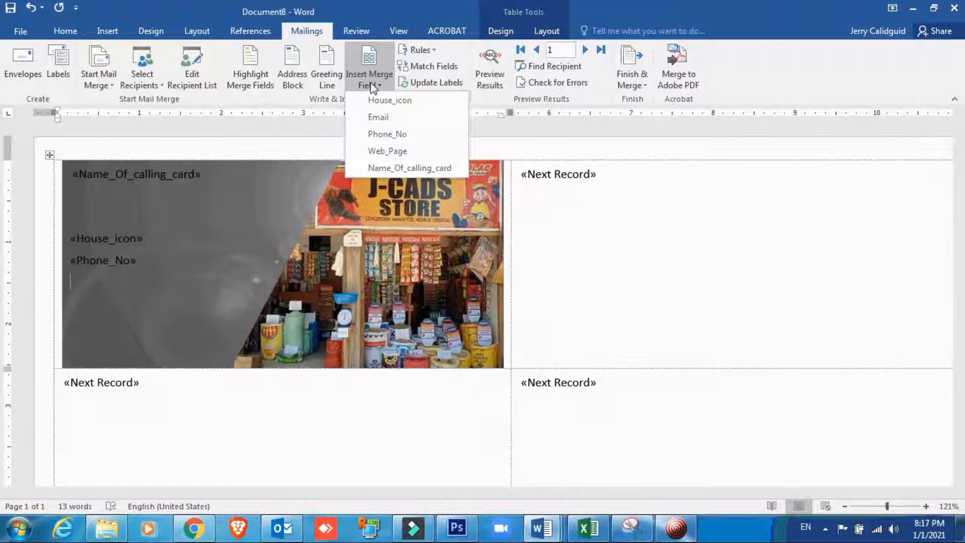
pyautogui.click(376, 117)
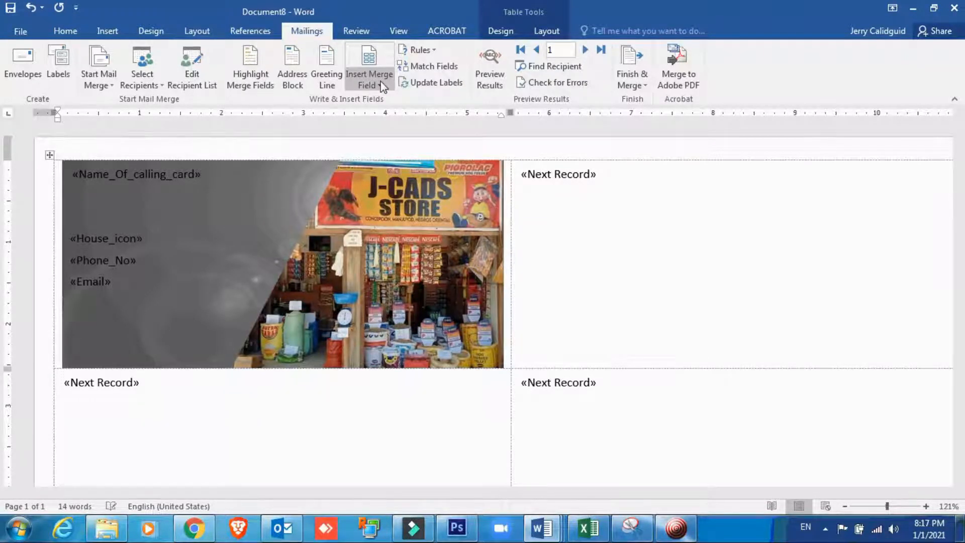
pyautogui.click(380, 85)
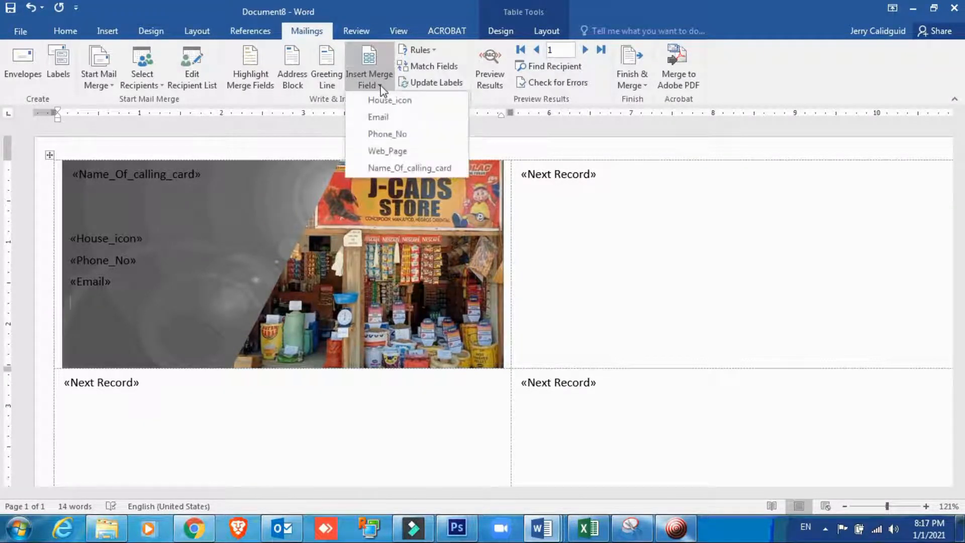
pyautogui.click(389, 152)
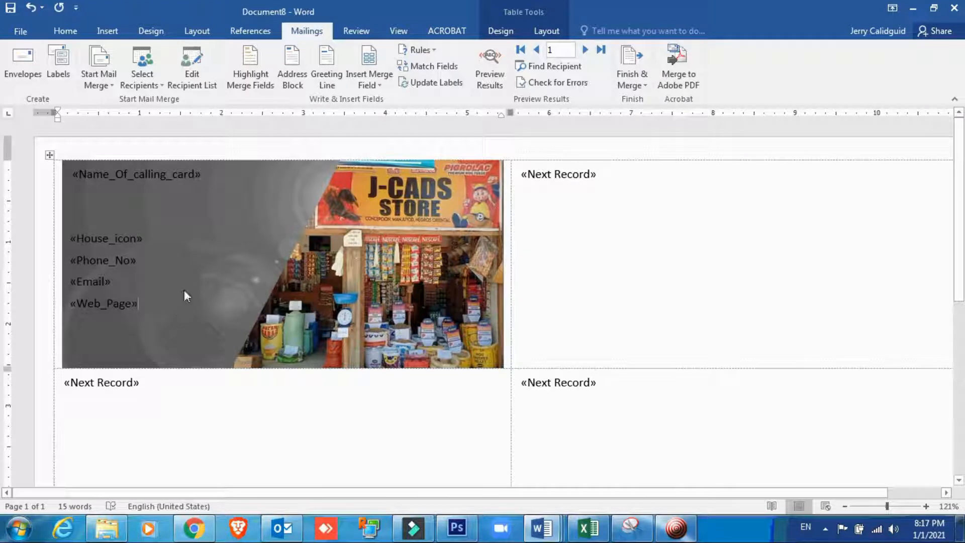
# - Indent the House_icon, Phone_No, Email and Web_Page fields with spaces so their starting edges line up
pyautogui.click(71, 241)
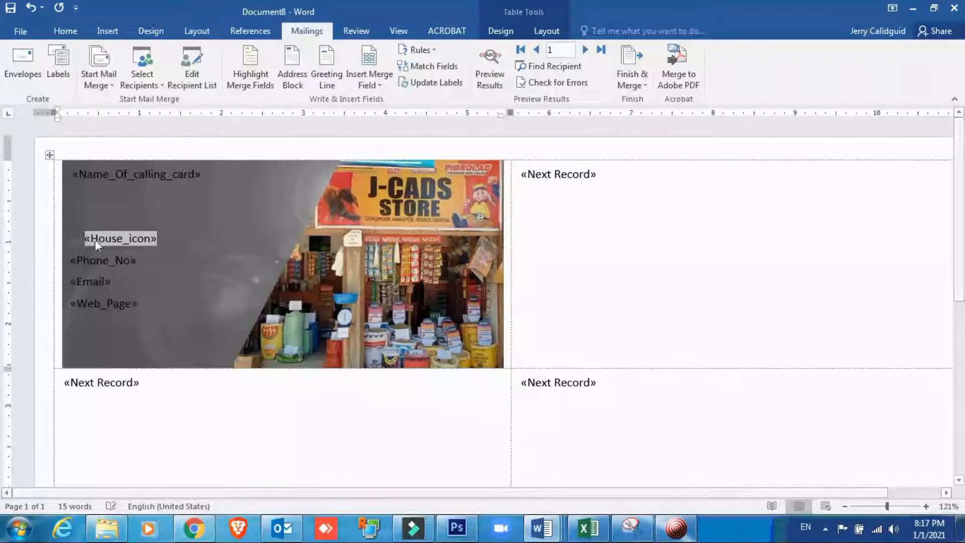
pyautogui.click(70, 258)
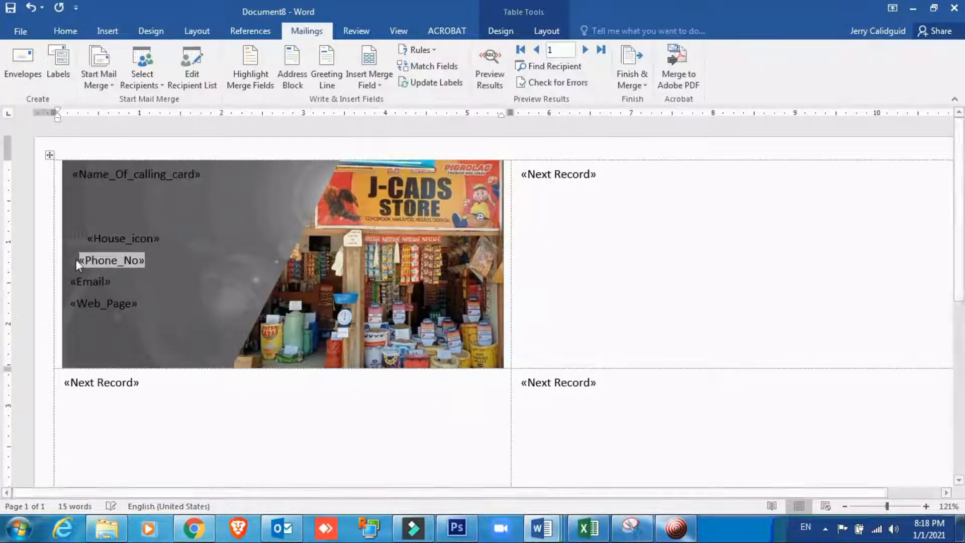
pyautogui.click(68, 280)
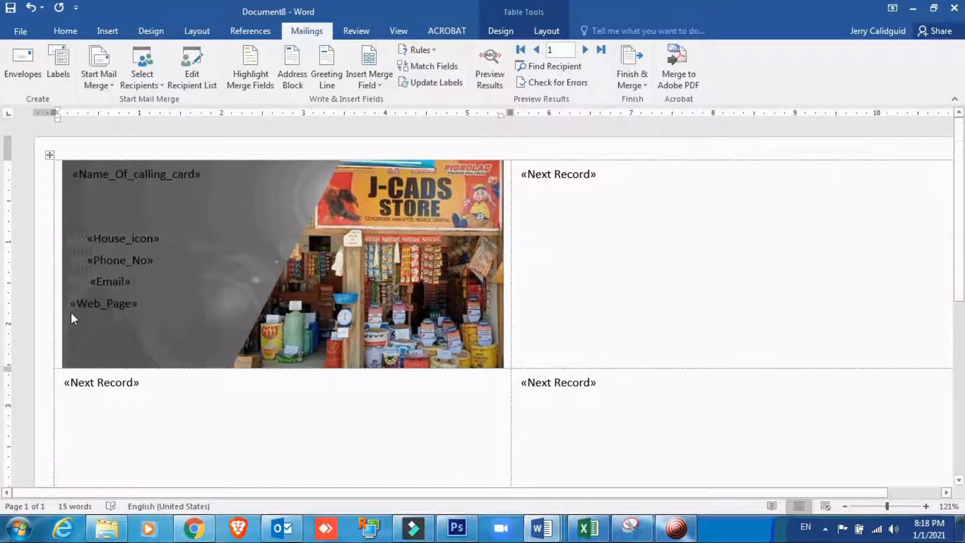
pyautogui.press('BackSpace')
pyautogui.click(70, 303)
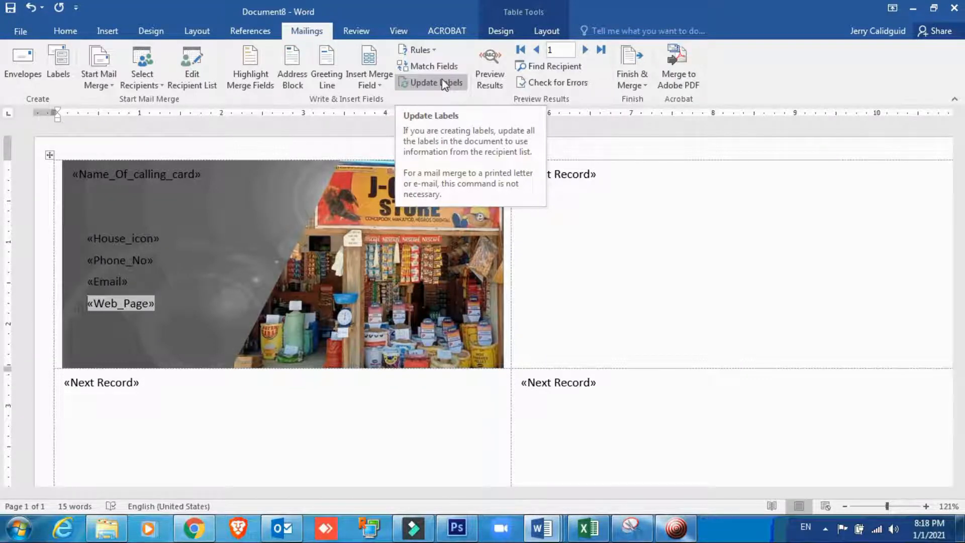
# - Try propagating the first label's picture and merge fields to all six labels, check the page, and undo the label update
pyautogui.scroll(-4, 669, 270)
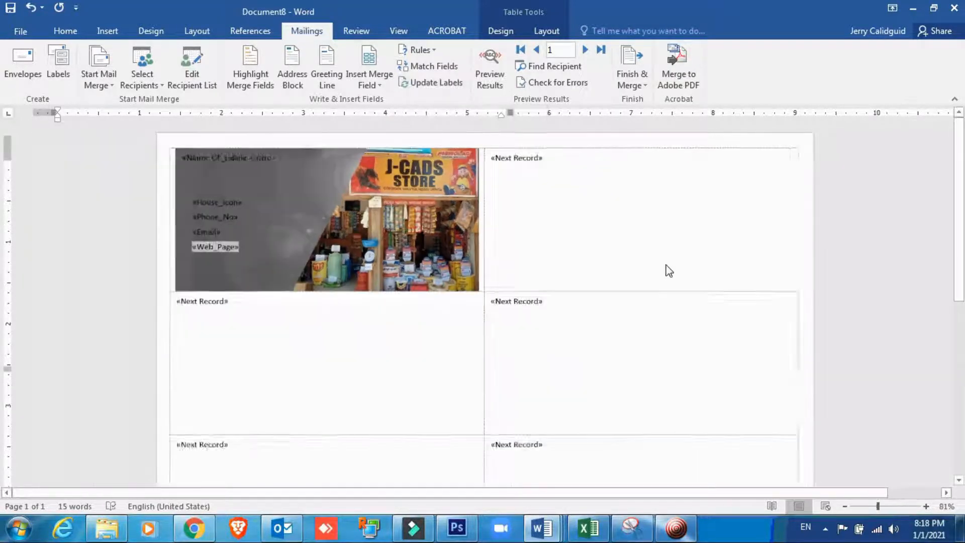
pyautogui.scroll(-2, 668, 266)
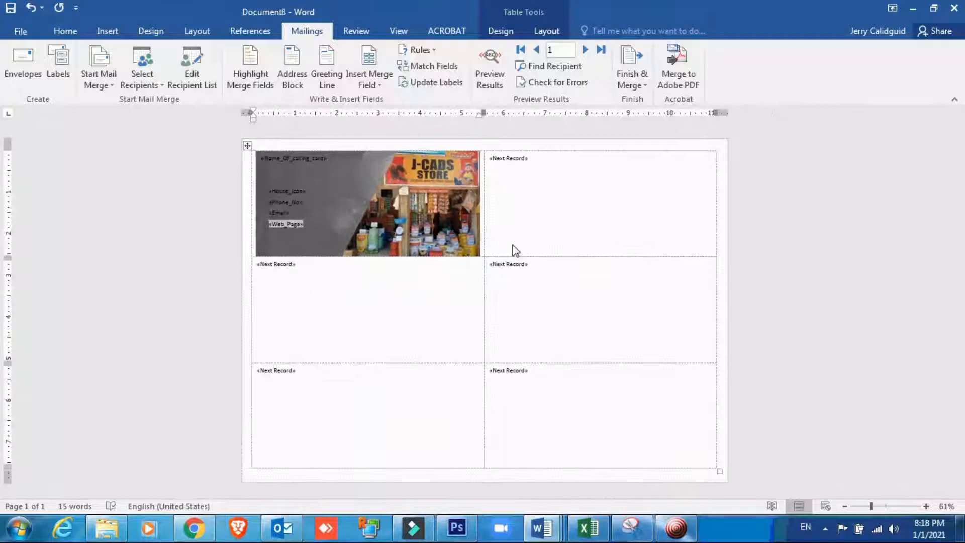
pyautogui.scroll(1, 443, 230)
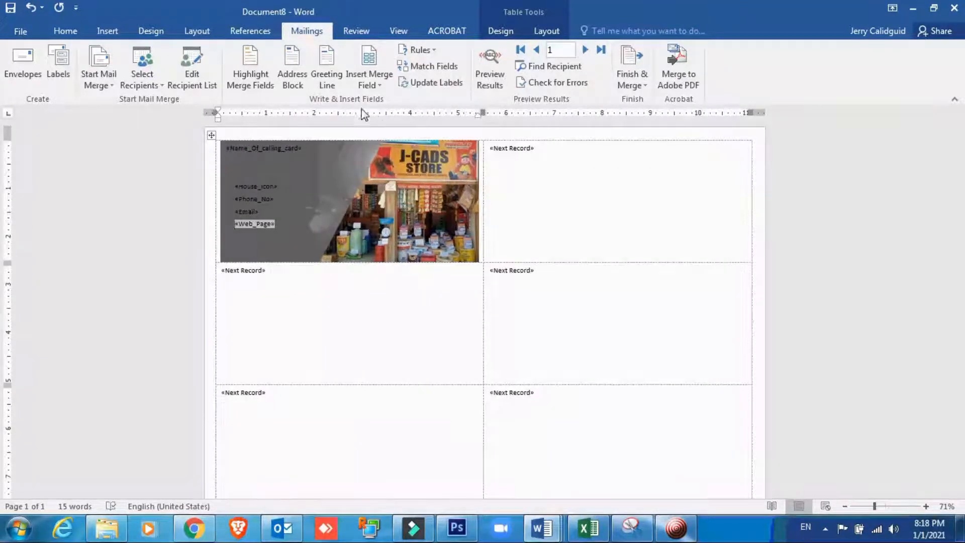
pyautogui.scroll(2, 386, 104)
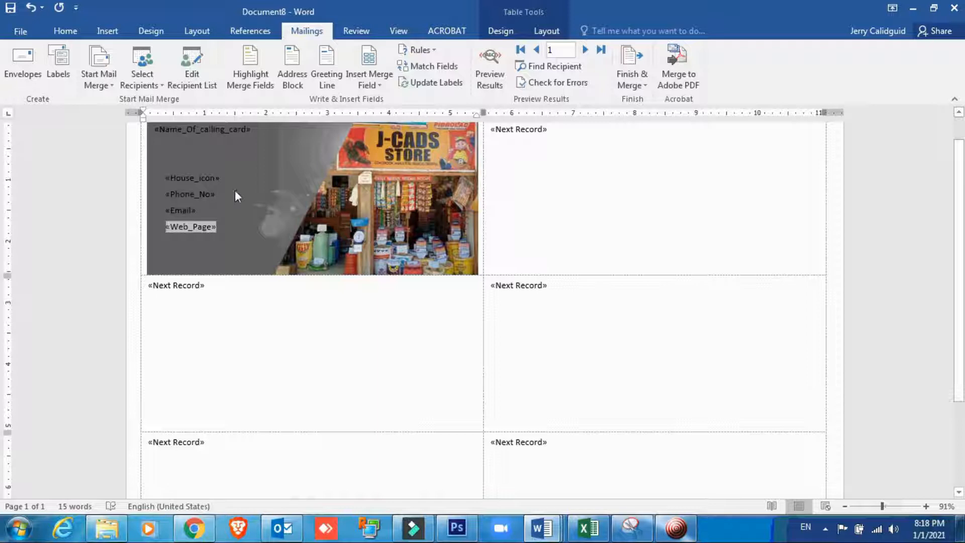
pyautogui.click(433, 85)
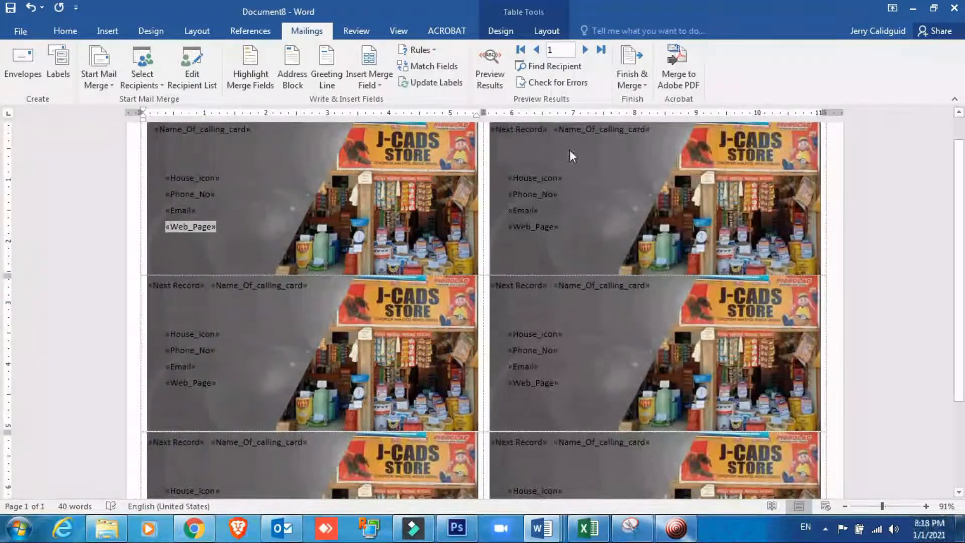
pyautogui.scroll(-5, 594, 220)
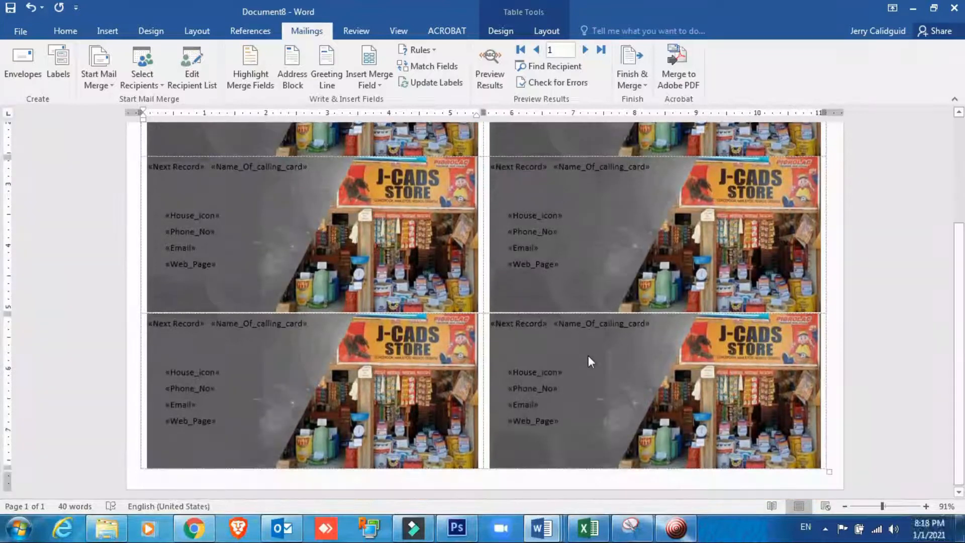
pyautogui.scroll(5, 588, 357)
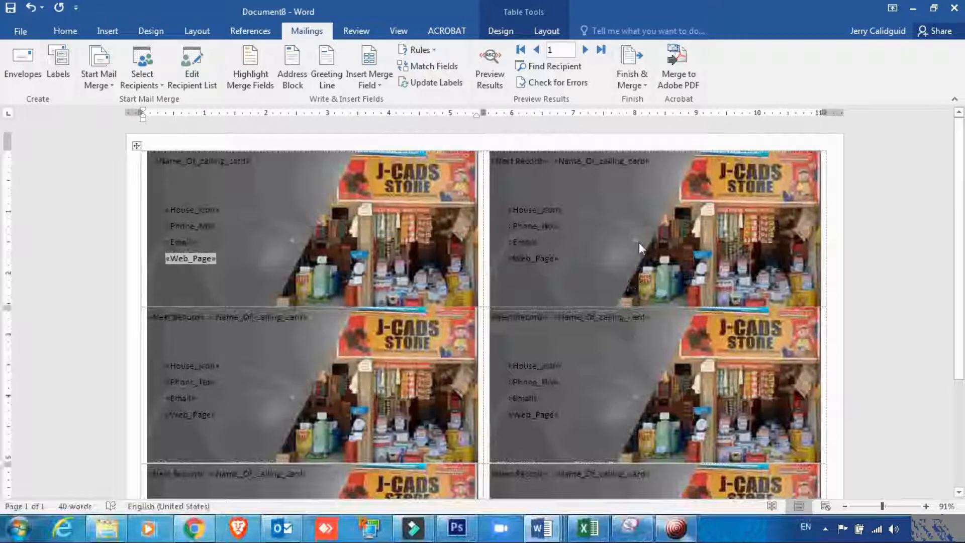
pyautogui.click(597, 264)
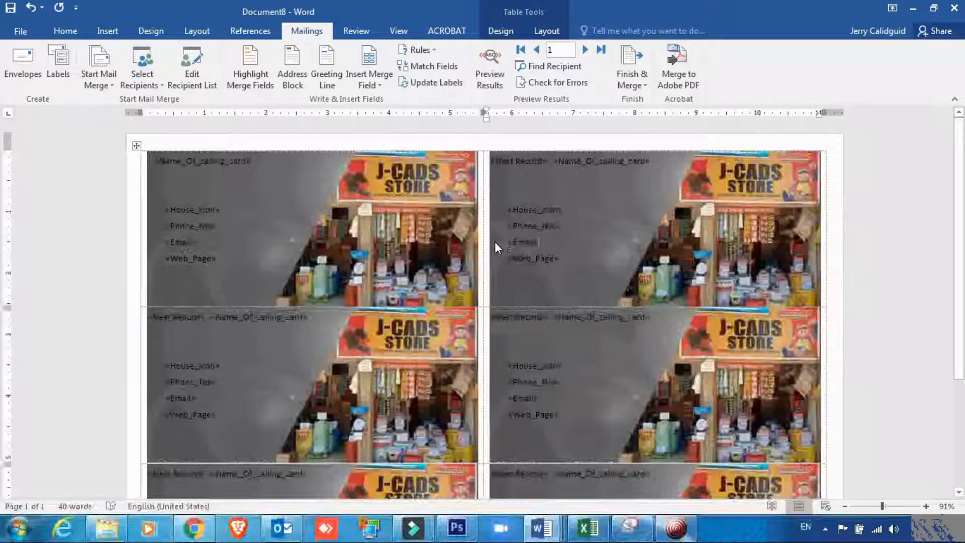
pyautogui.hotkey('ctrl', 'z')
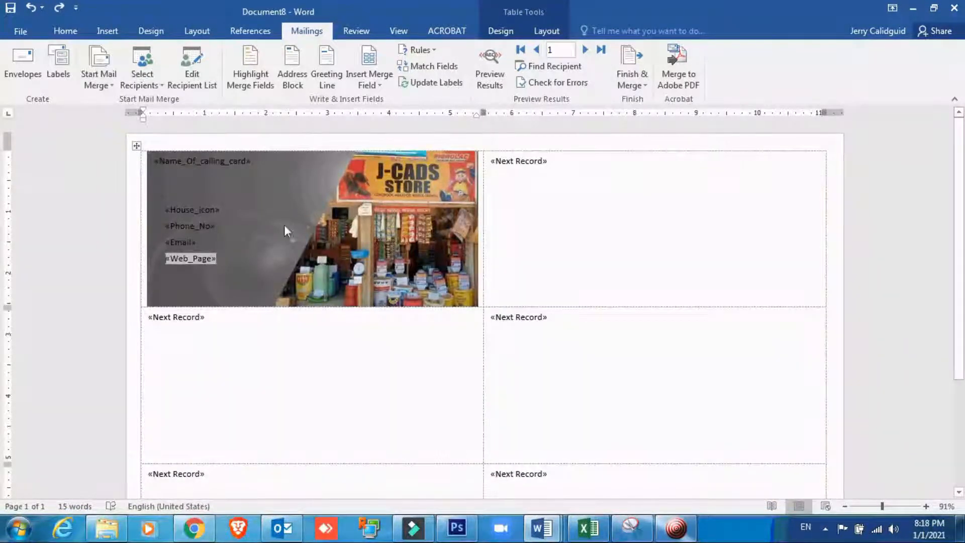
# - Insert the house mark icon picture in front of the House_icon field in the first label and shrink it to about 0.17"
pyautogui.scroll(4, 212, 189)
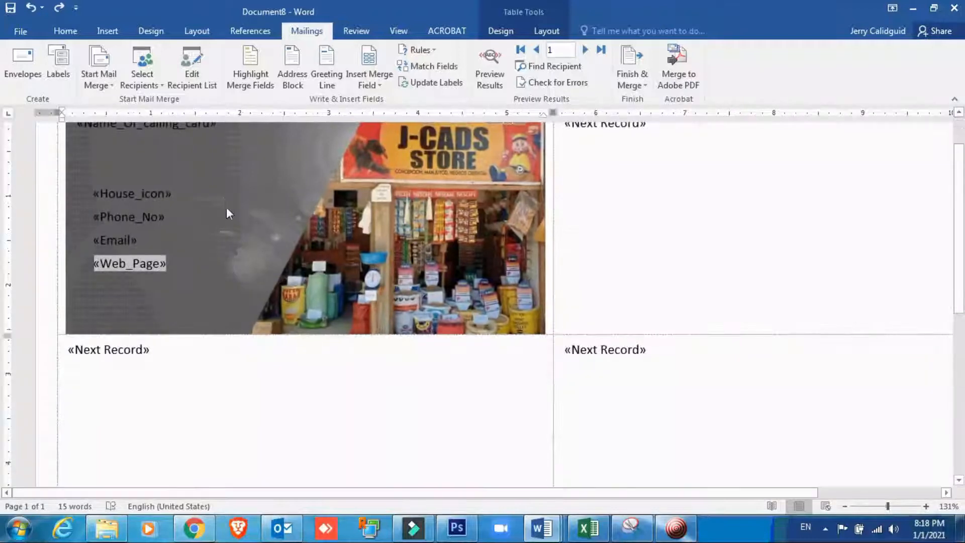
pyautogui.click(86, 194)
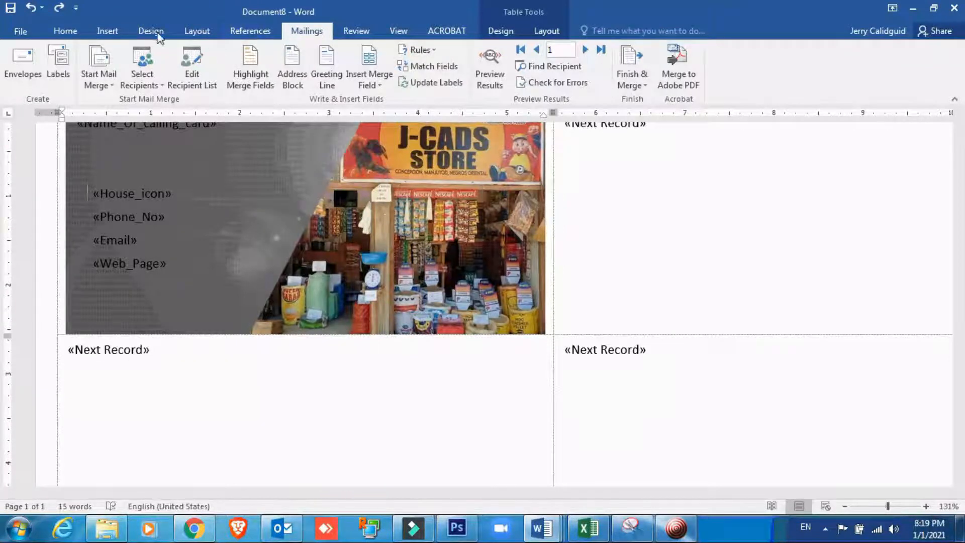
pyautogui.click(103, 37)
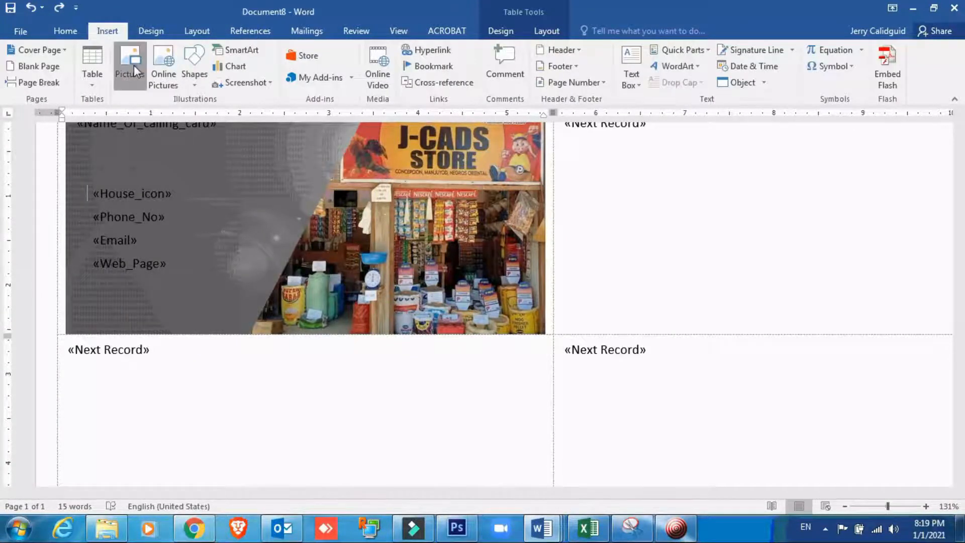
pyautogui.click(133, 64)
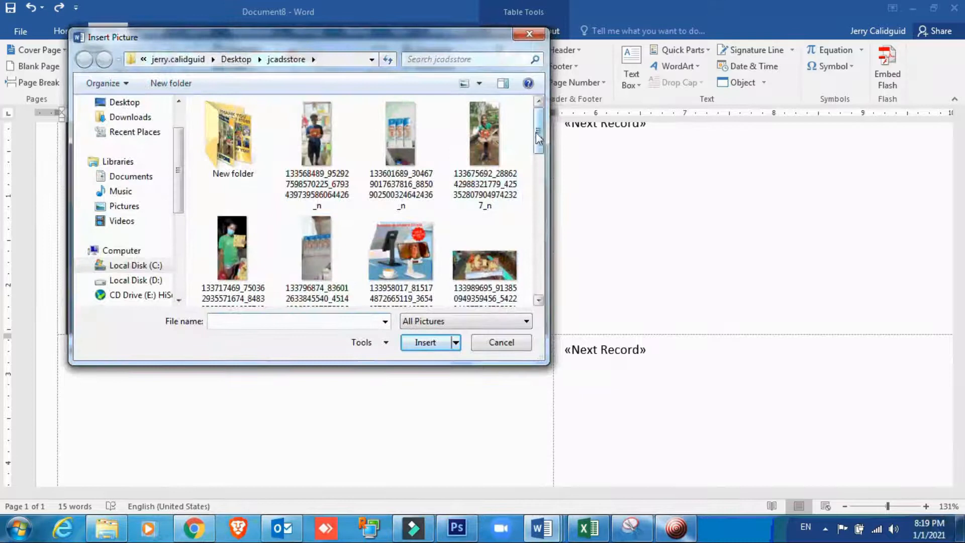
pyautogui.scroll(-2, 539, 145)
pyautogui.moveTo(539, 146); pyautogui.dragTo(533, 214)
pyautogui.moveTo(312, 37); pyautogui.dragTo(535, 43)
pyautogui.scroll(-3, 755, 251)
pyautogui.click(541, 191)
pyautogui.click(649, 349)
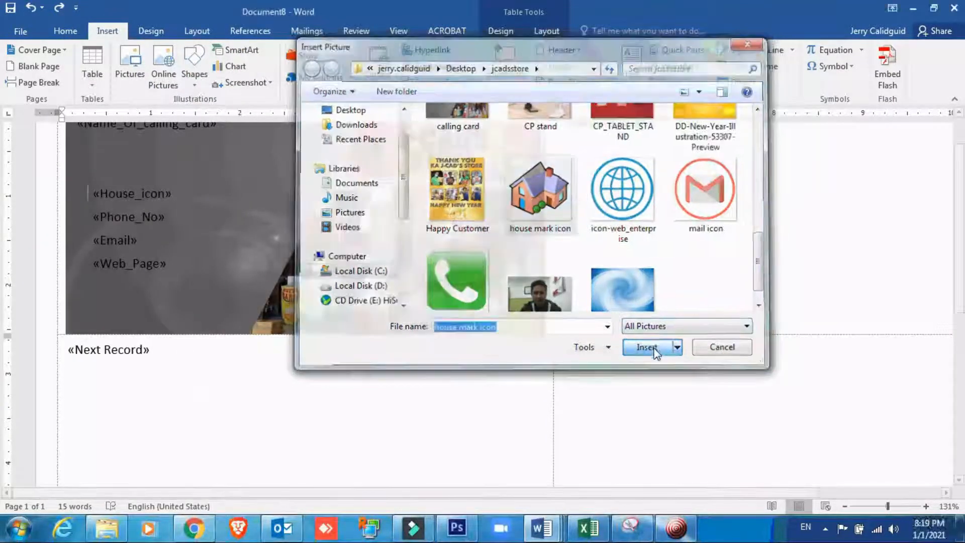
pyautogui.moveTo(313, 184); pyautogui.dragTo(229, 231)
pyautogui.moveTo(164, 271); pyautogui.dragTo(102, 182)
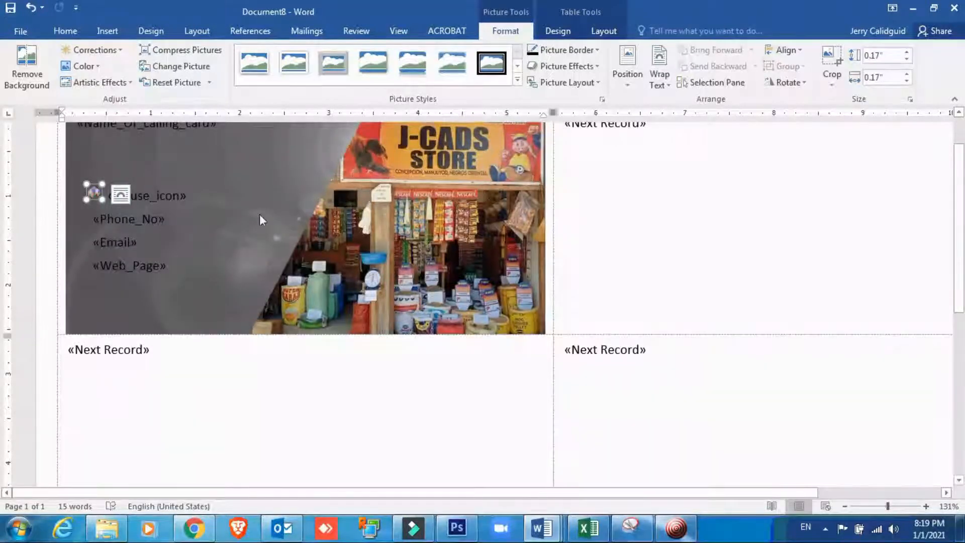
# - Insert the Phone icon picture in front of the Phone_No field and shrink it to about 0.12"
pyautogui.click(89, 219)
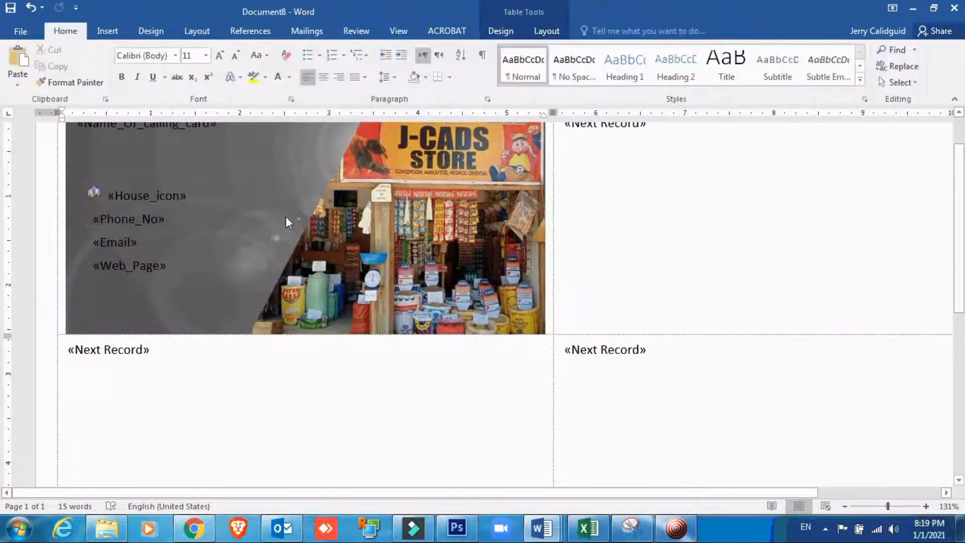
pyautogui.click(107, 31)
pyautogui.click(135, 70)
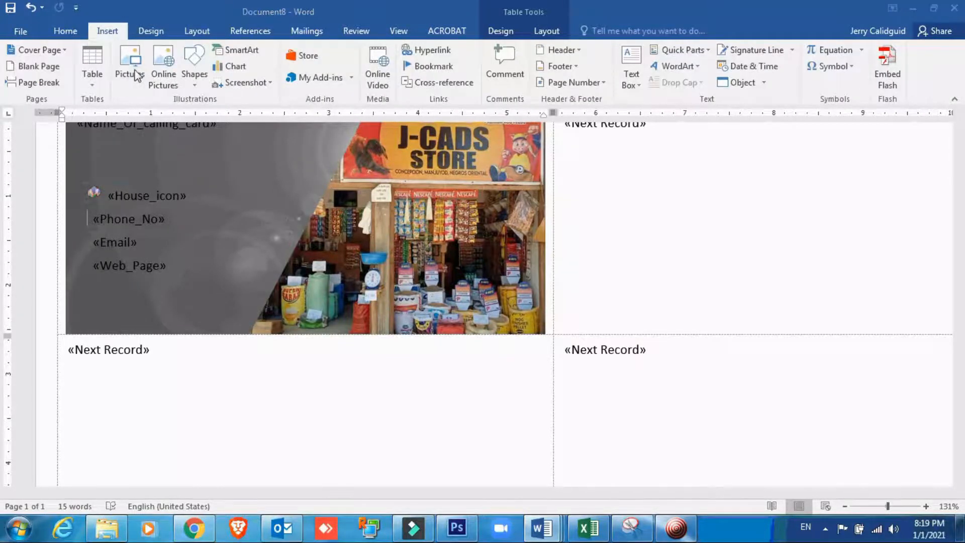
pyautogui.moveTo(764, 146); pyautogui.dragTo(765, 274)
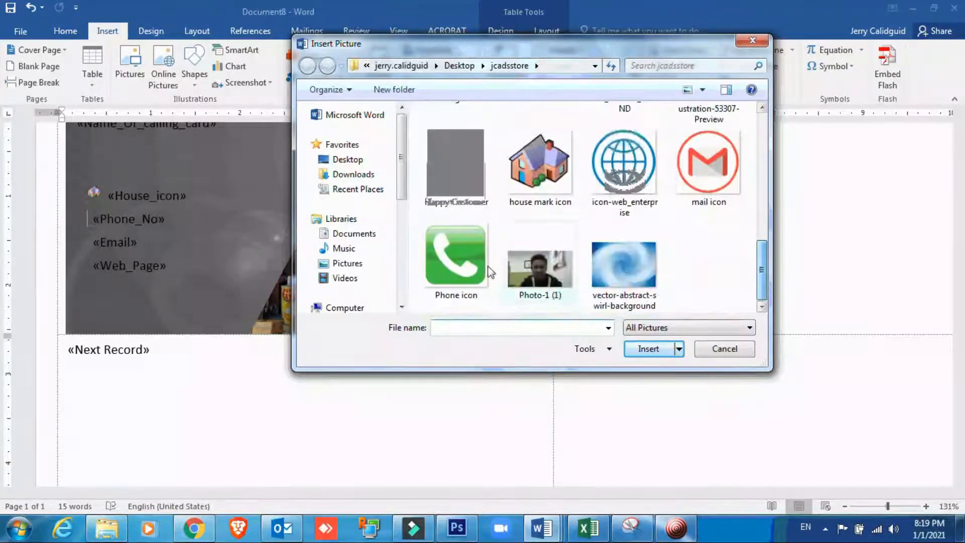
pyautogui.click(444, 235)
pyautogui.click(654, 348)
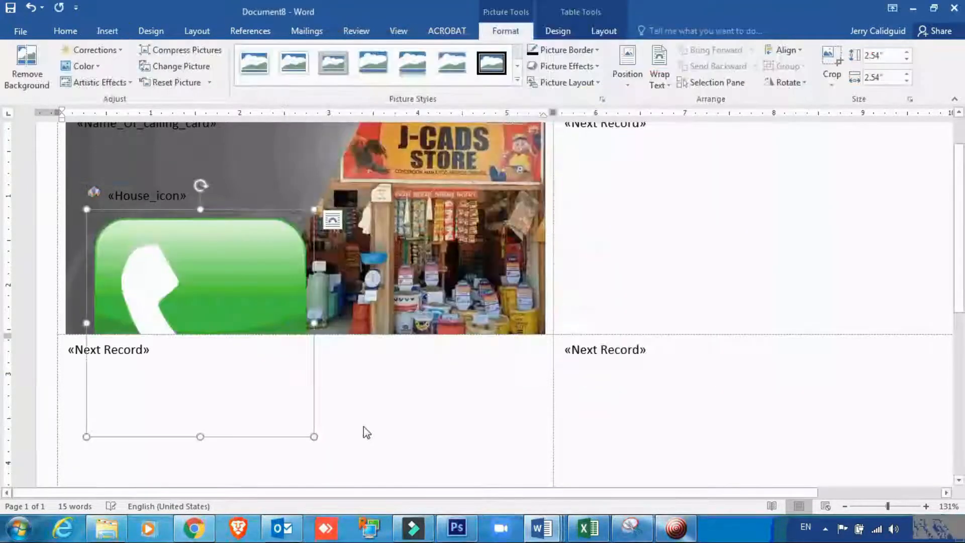
pyautogui.moveTo(314, 437); pyautogui.dragTo(100, 221)
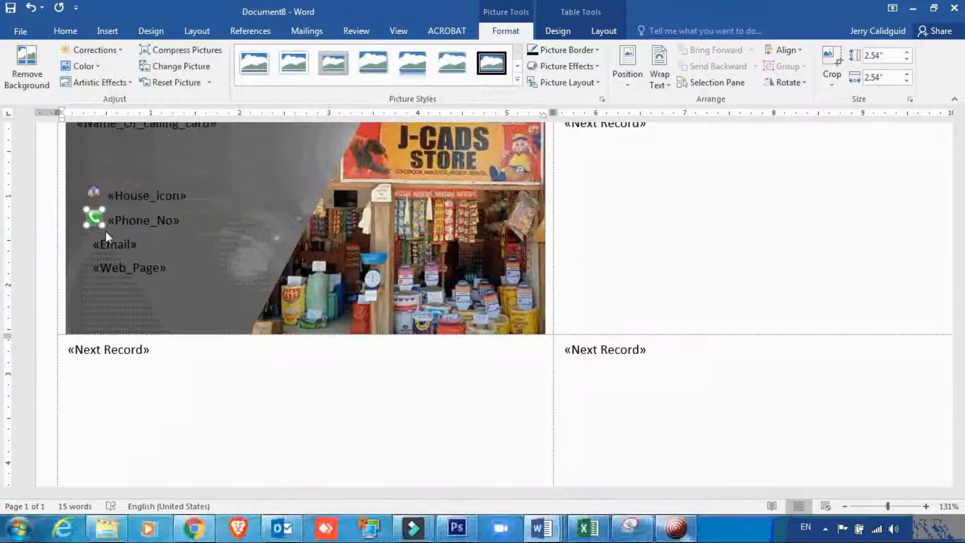
pyautogui.moveTo(104, 226); pyautogui.dragTo(97, 221)
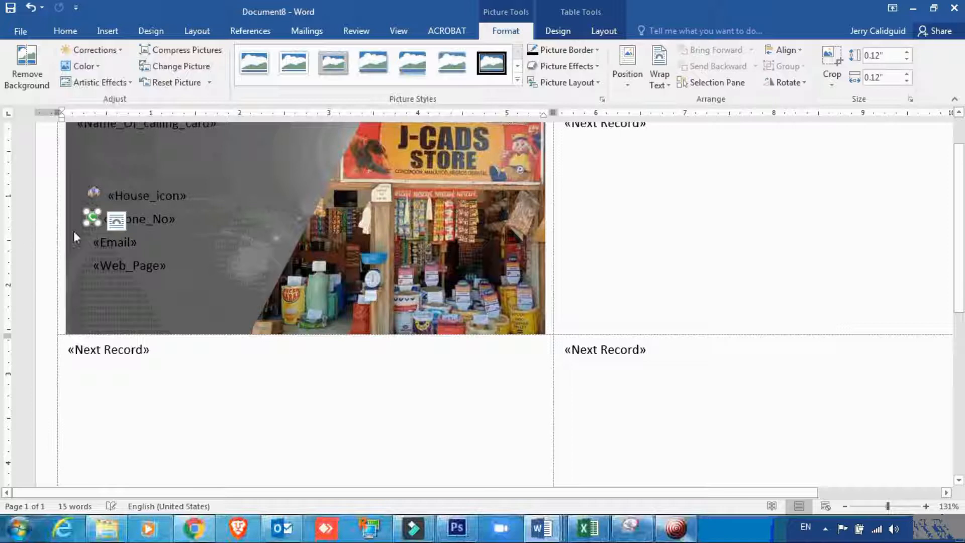
# - Insert the mail icon picture in front of the Email field and shrink it to about 0.12"
pyautogui.click(90, 243)
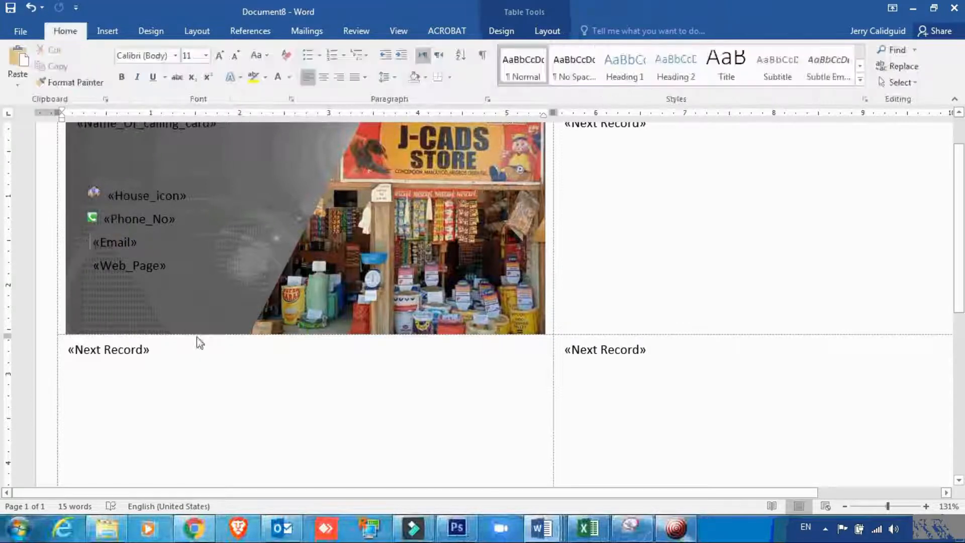
pyautogui.click(107, 31)
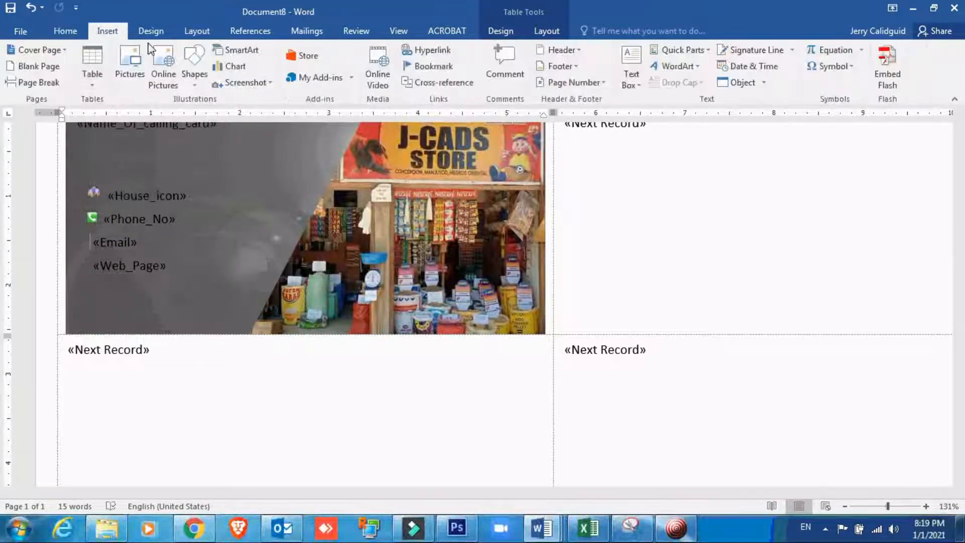
pyautogui.click(139, 87)
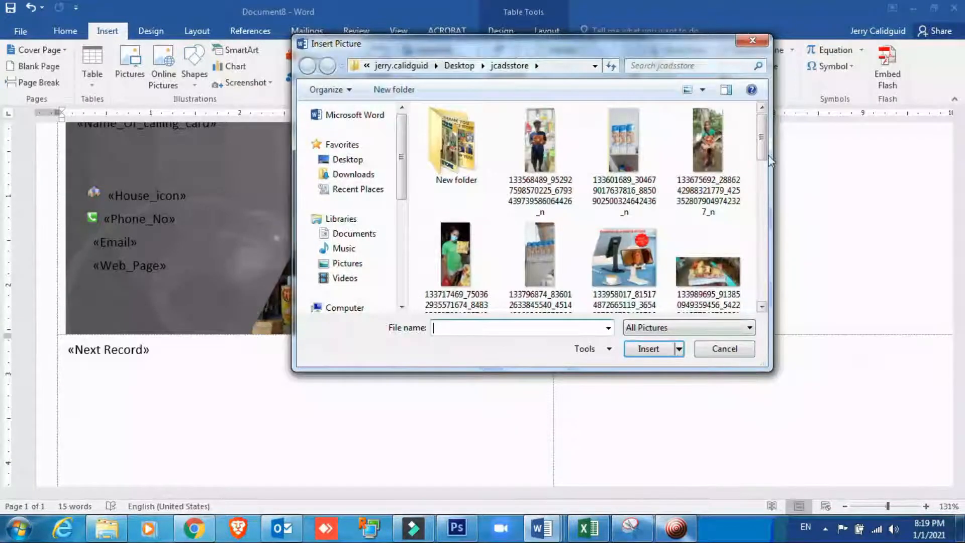
pyautogui.moveTo(762, 150); pyautogui.dragTo(763, 268)
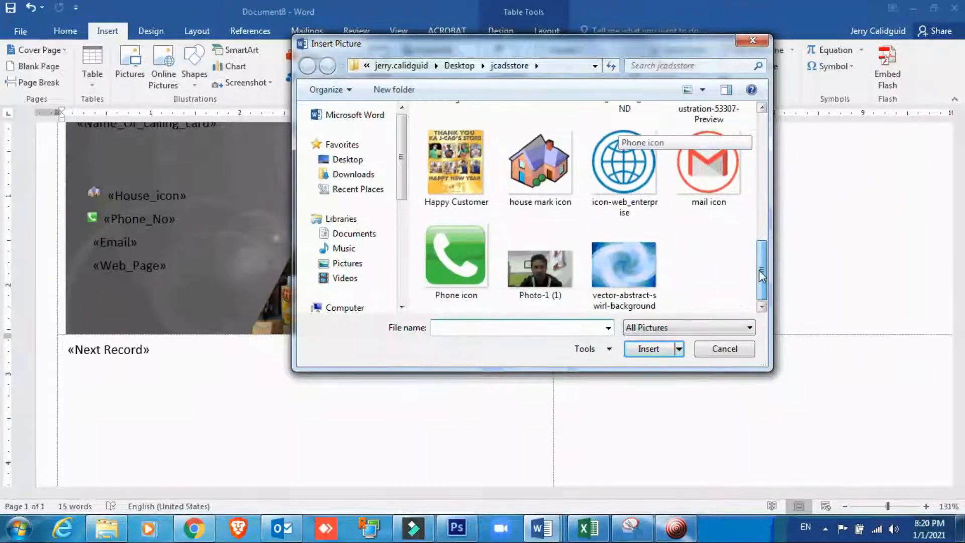
pyautogui.click(705, 171)
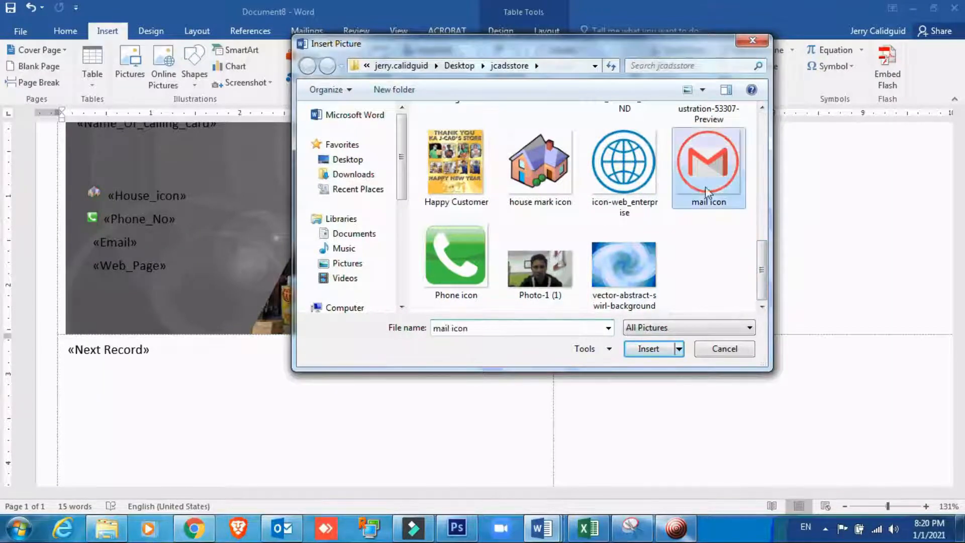
pyautogui.click(651, 352)
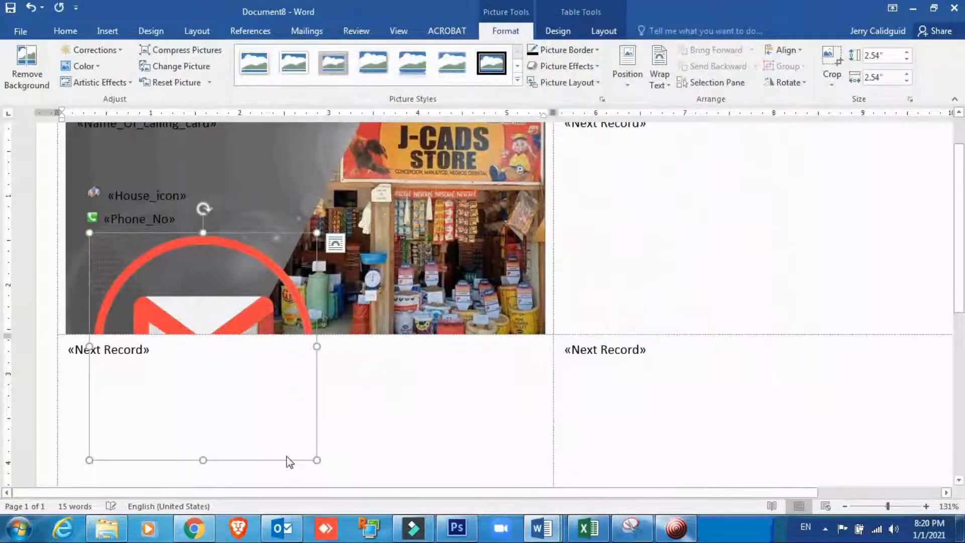
pyautogui.moveTo(321, 465); pyautogui.dragTo(87, 245)
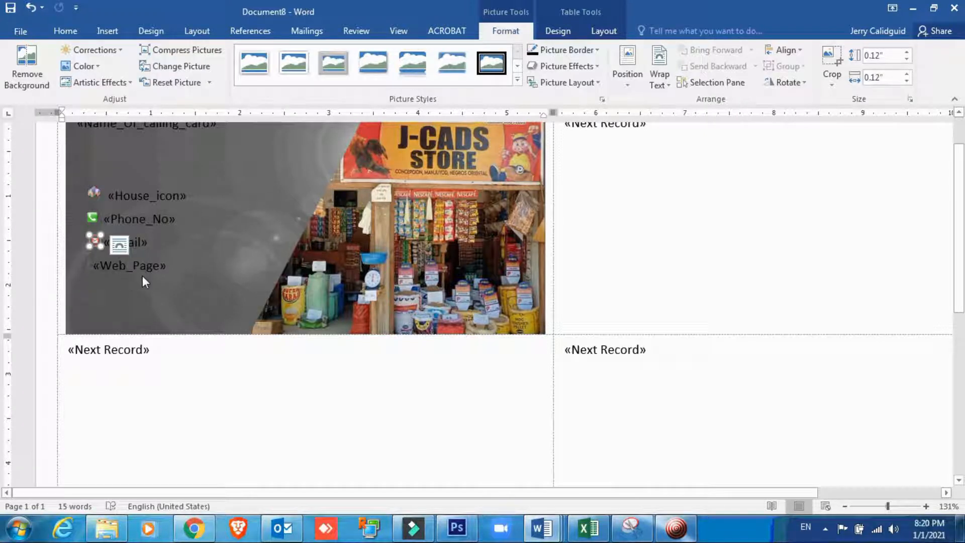
# - Remove one space before the mail icon to shift the Email line closer to the phone icon's starting edge
pyautogui.click(87, 261)
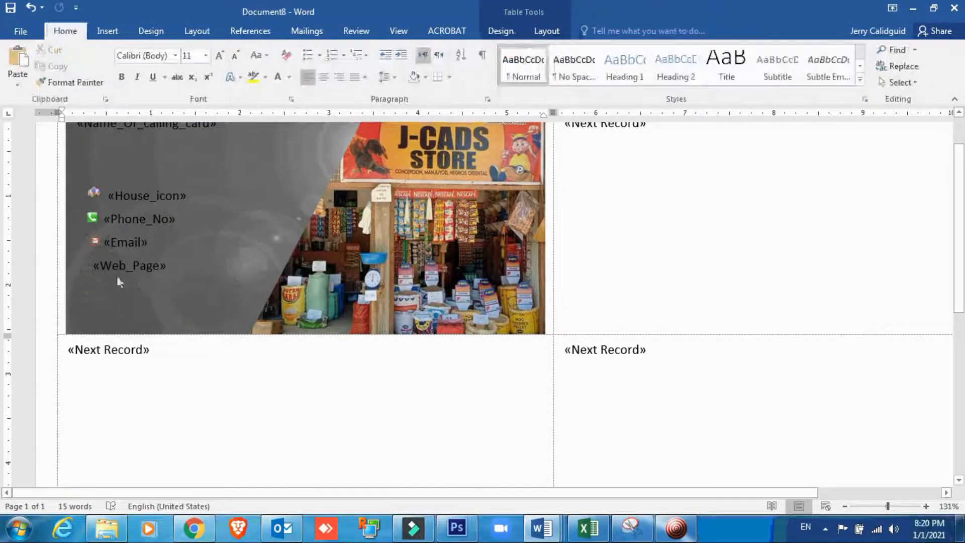
pyautogui.click(95, 238)
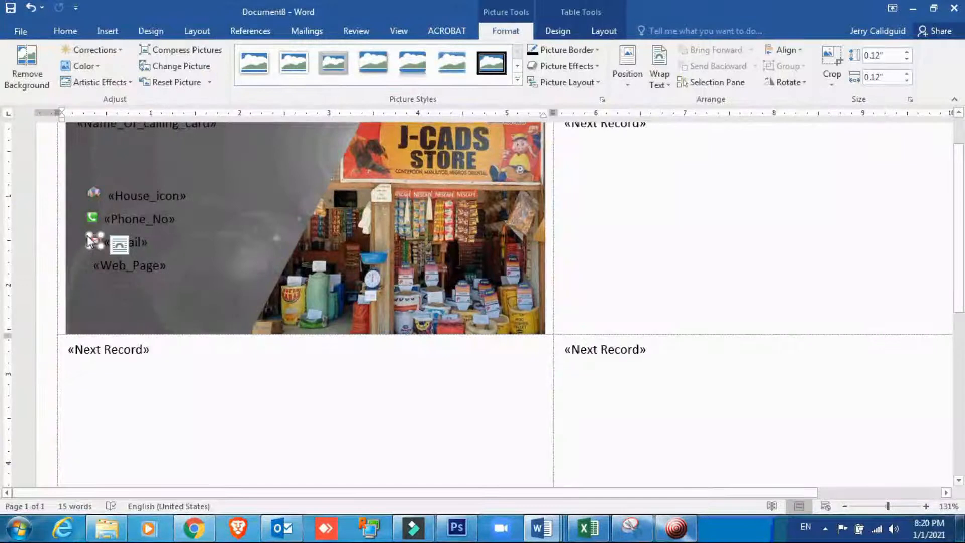
pyautogui.moveTo(89, 235); pyautogui.dragTo(87, 237)
pyautogui.click(252, 240)
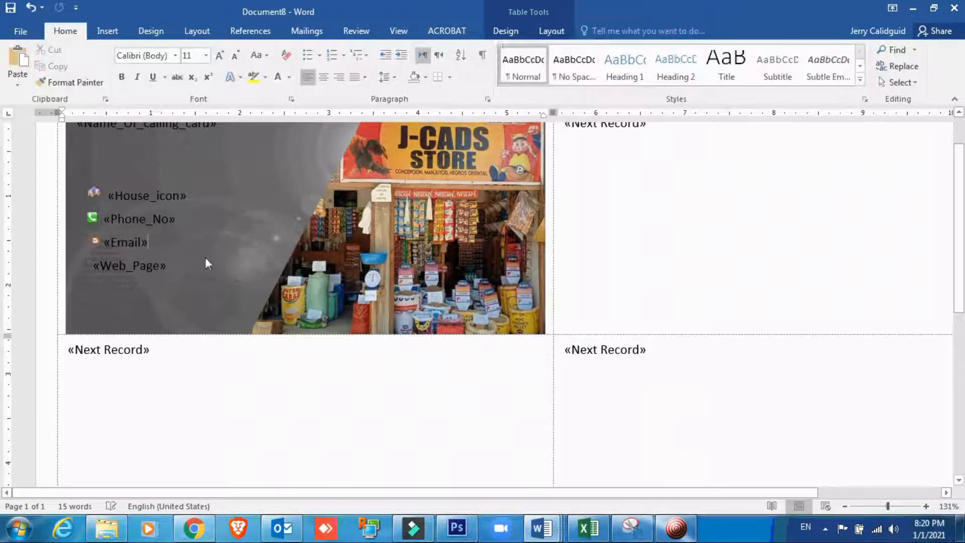
pyautogui.click(87, 238)
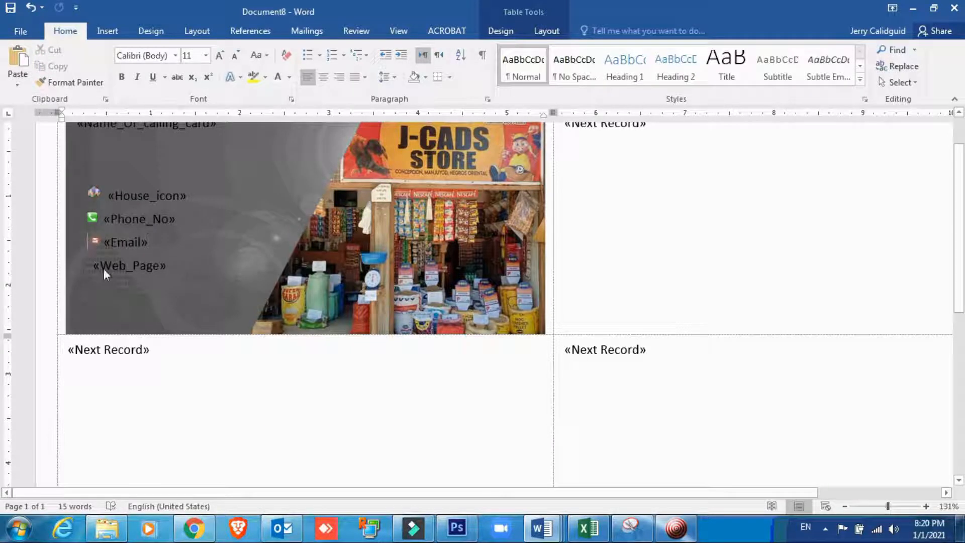
pyautogui.press('BackSpace')
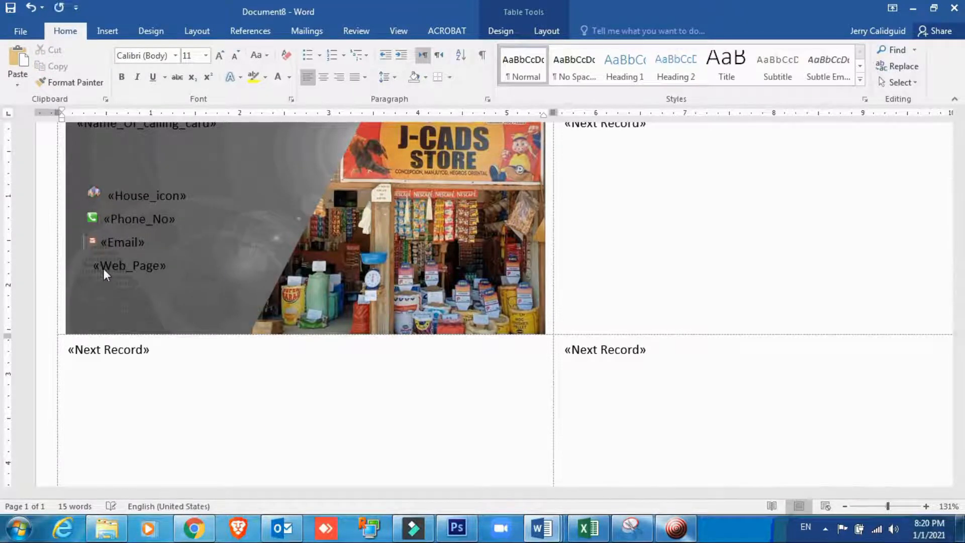
# - Enlarge the mail and phone icons slightly so they line up with the house icon above them
pyautogui.click(94, 240)
pyautogui.moveTo(98, 235); pyautogui.dragTo(101, 207)
pyautogui.click(92, 217)
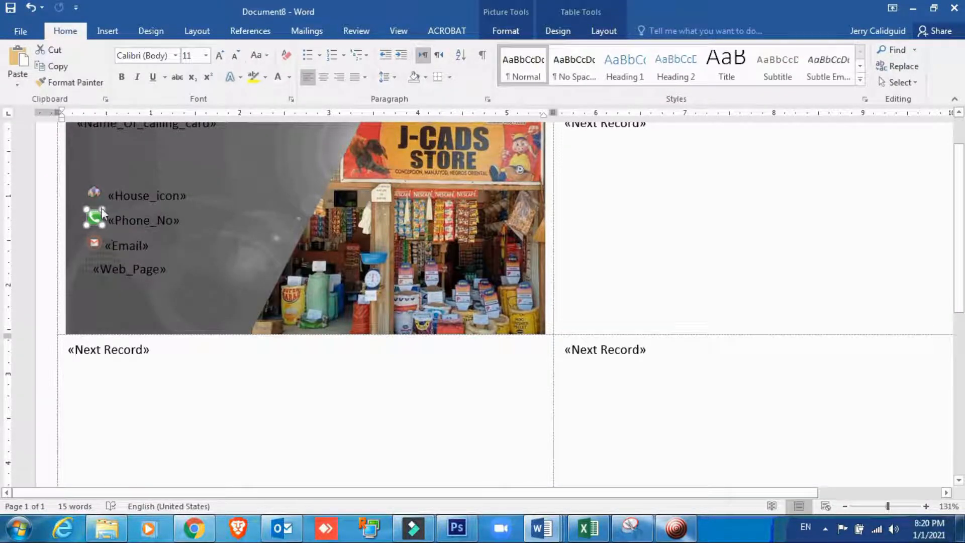
pyautogui.click(96, 246)
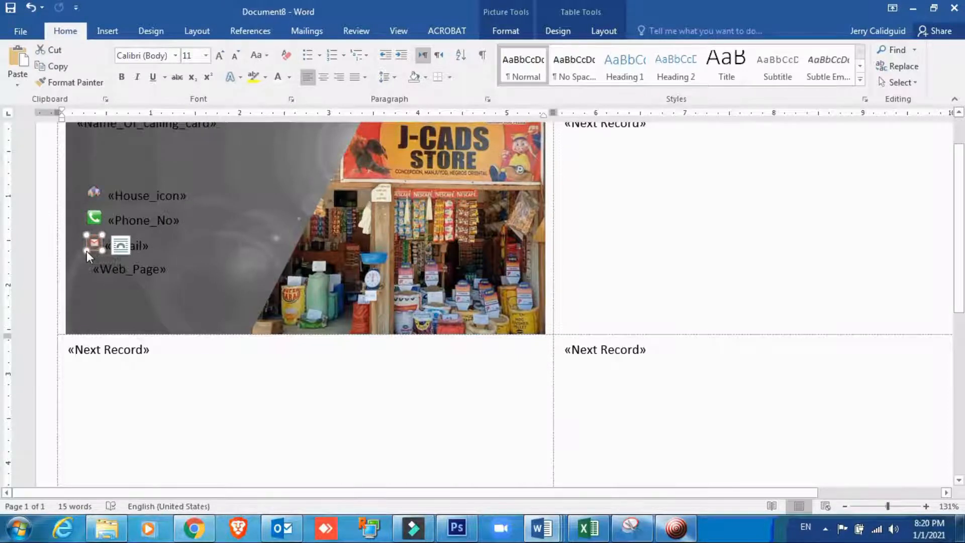
pyautogui.moveTo(87, 251); pyautogui.dragTo(86, 252)
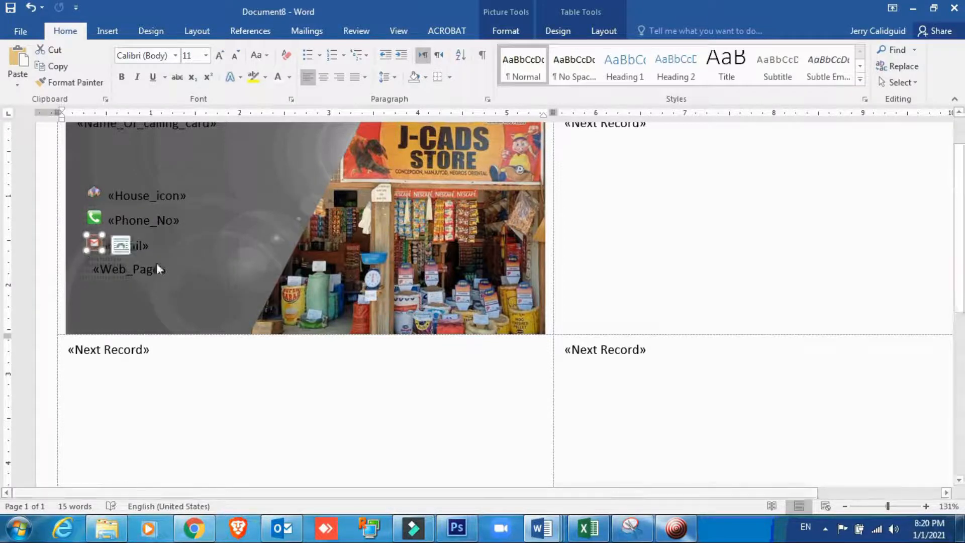
# - Insert the icon-web_enterprise picture in front of the Web_Page field and shrink it to about 0.15"
pyautogui.click(156, 263)
pyautogui.click(88, 269)
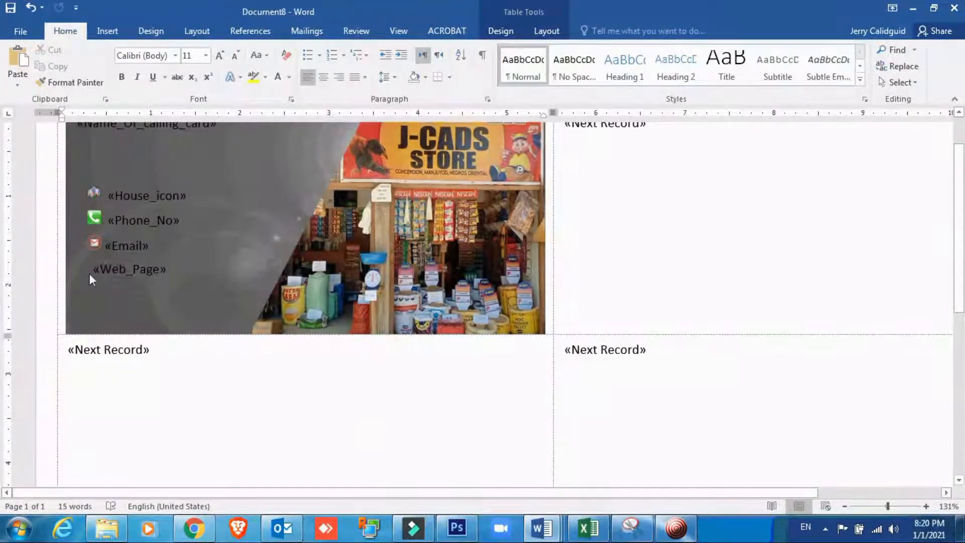
pyautogui.doubleClick(108, 276)
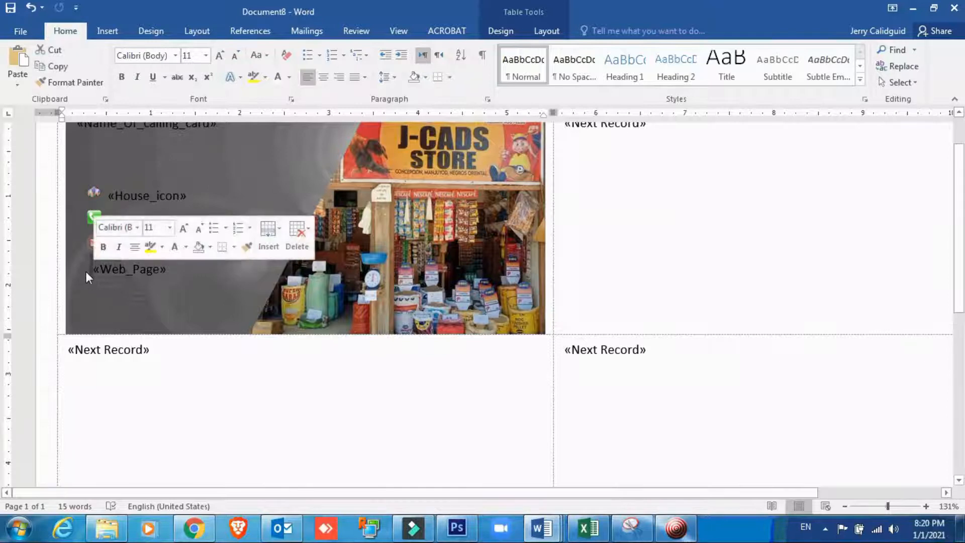
pyautogui.click(90, 270)
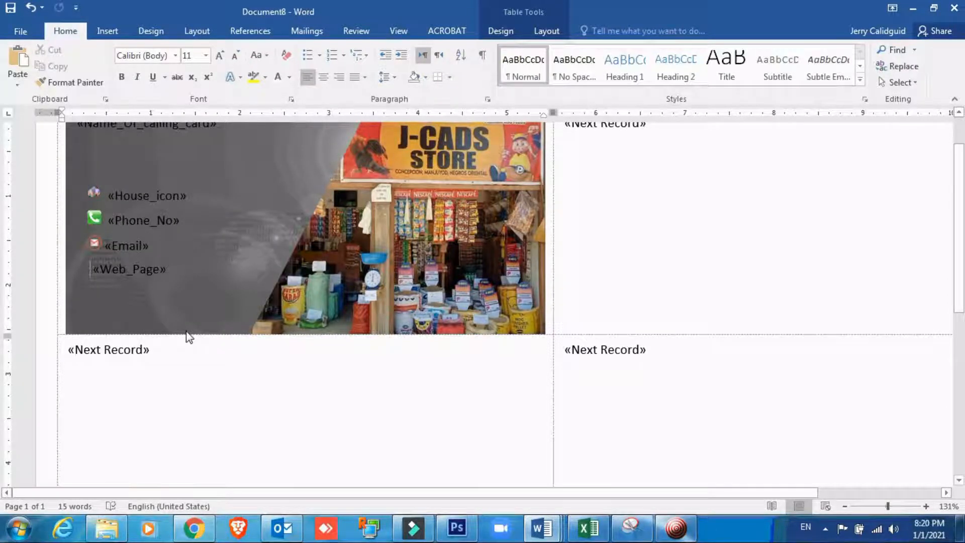
pyautogui.press('Right')
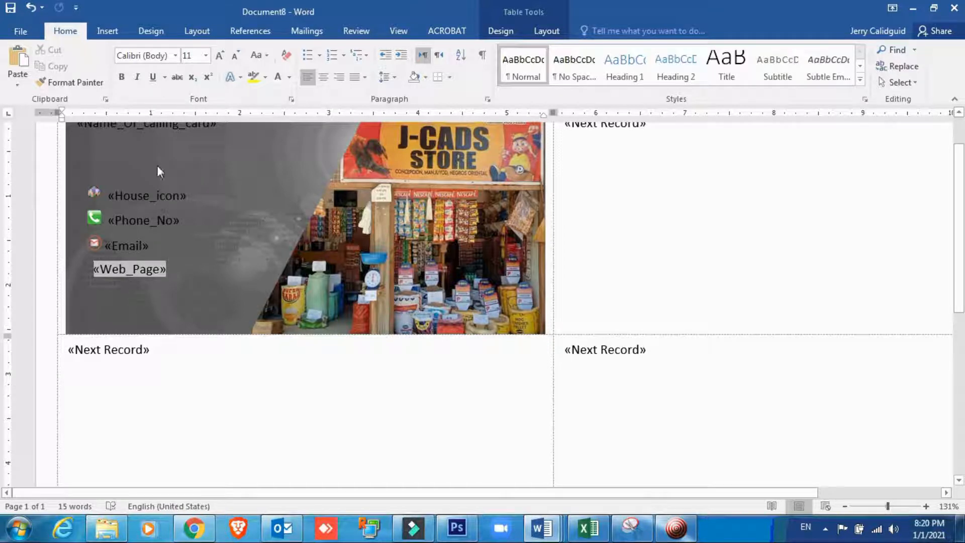
pyautogui.click(105, 30)
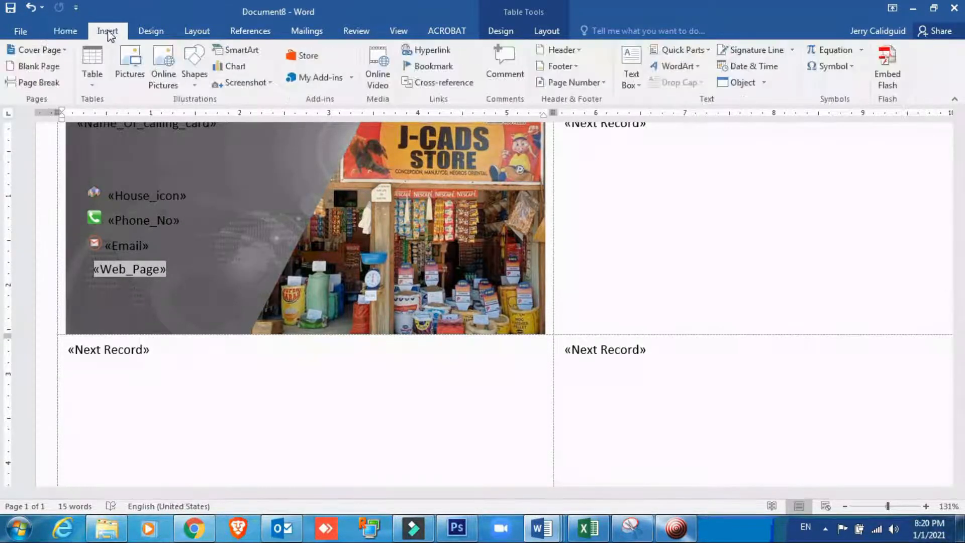
pyautogui.click(129, 62)
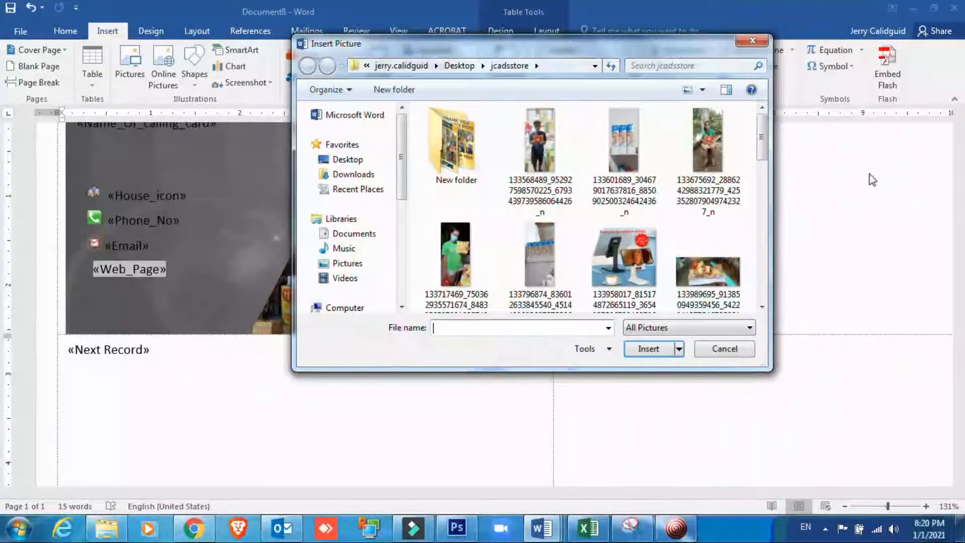
pyautogui.moveTo(755, 144); pyautogui.dragTo(754, 262)
pyautogui.click(631, 202)
pyautogui.click(648, 350)
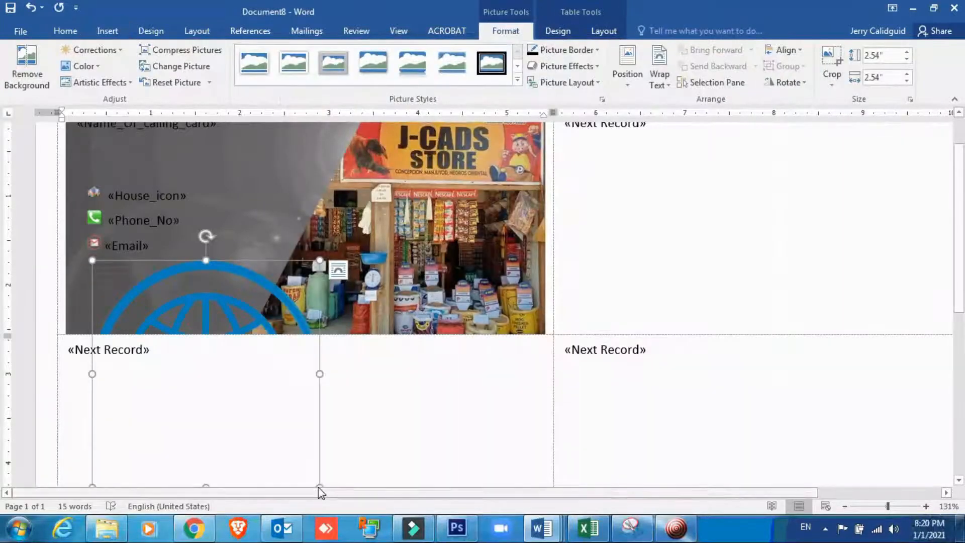
pyautogui.moveTo(315, 482); pyautogui.dragTo(90, 262)
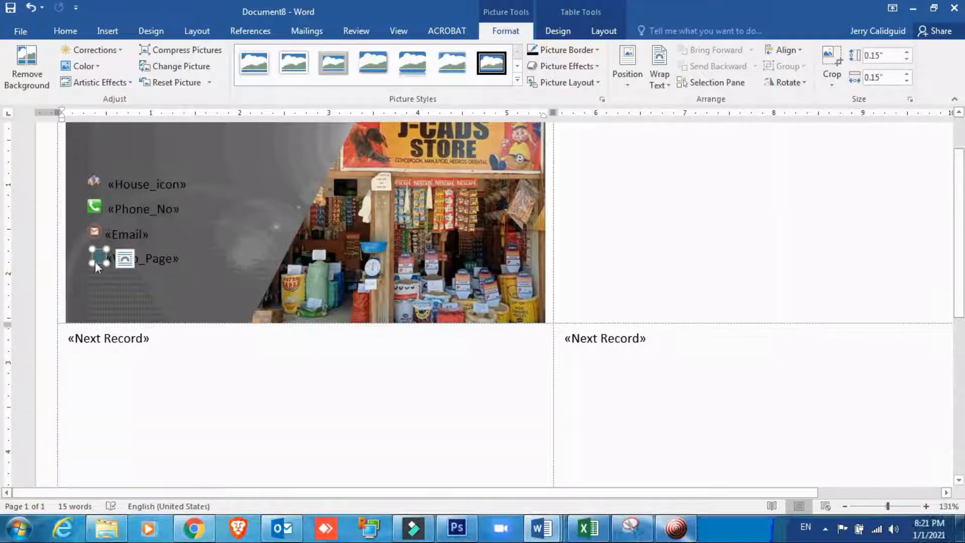
# - Remove one space before the web icon to shift the Web_Page line into alignment with the contact icons above
pyautogui.click(219, 267)
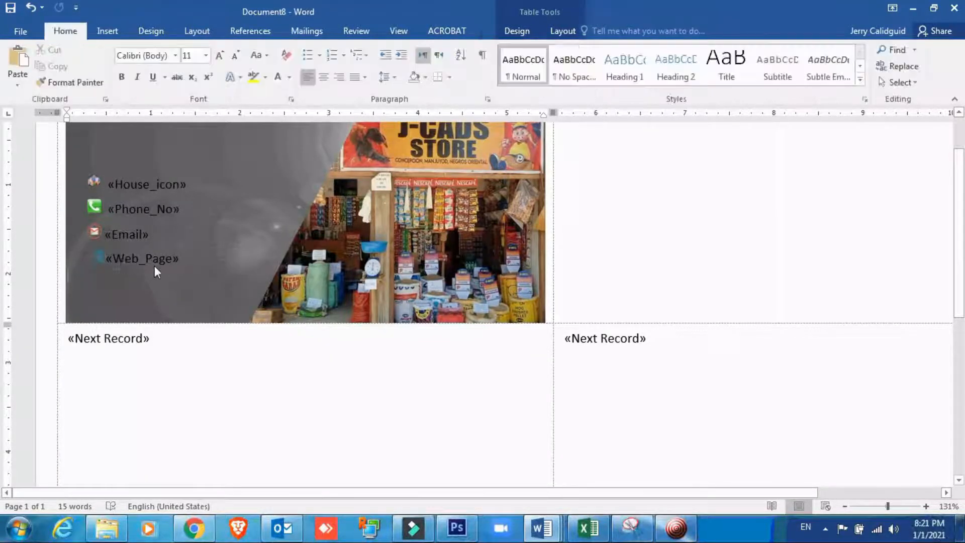
pyautogui.click(85, 254)
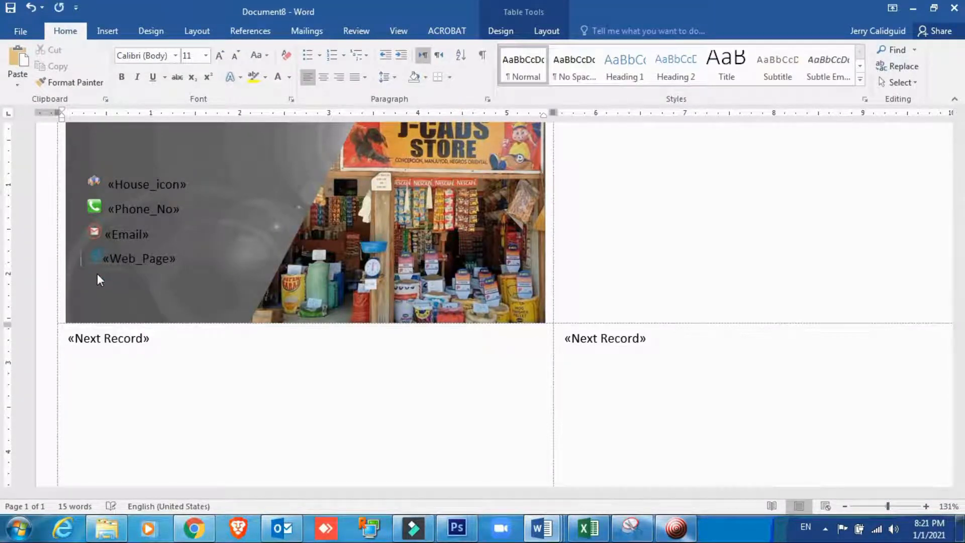
pyautogui.press('BackSpace')
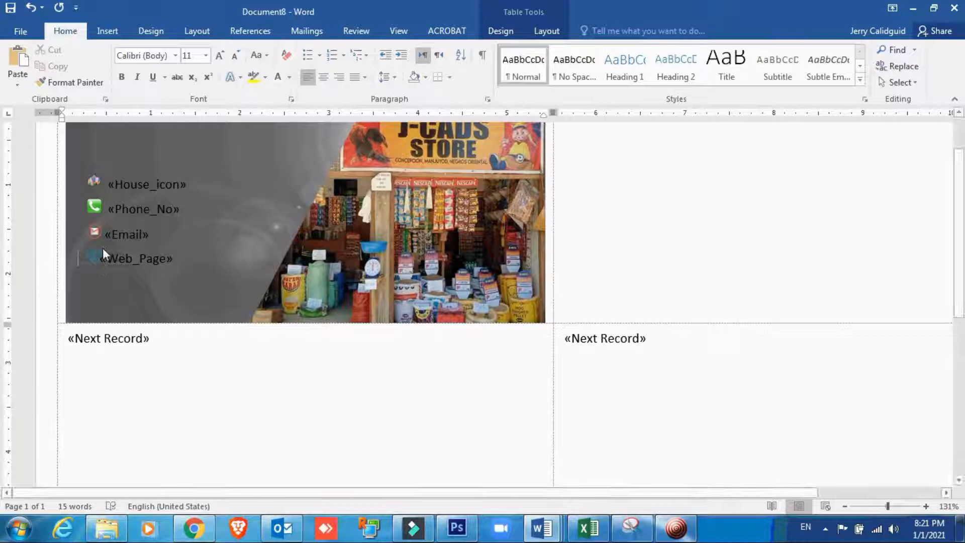
pyautogui.click(102, 257)
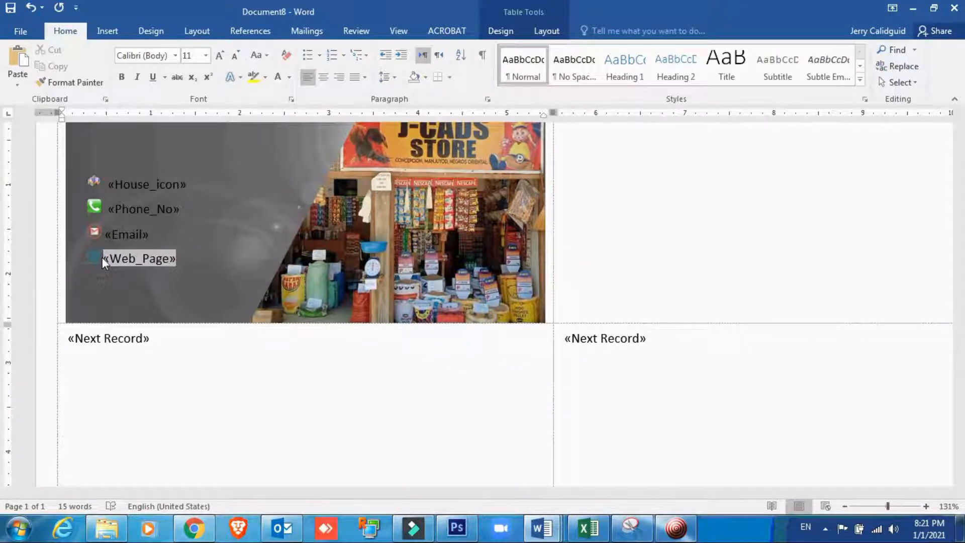
pyautogui.click(601, 222)
# - Make the Name_Of_calling_card field in the first label bold
pyautogui.scroll(2, 188, 246)
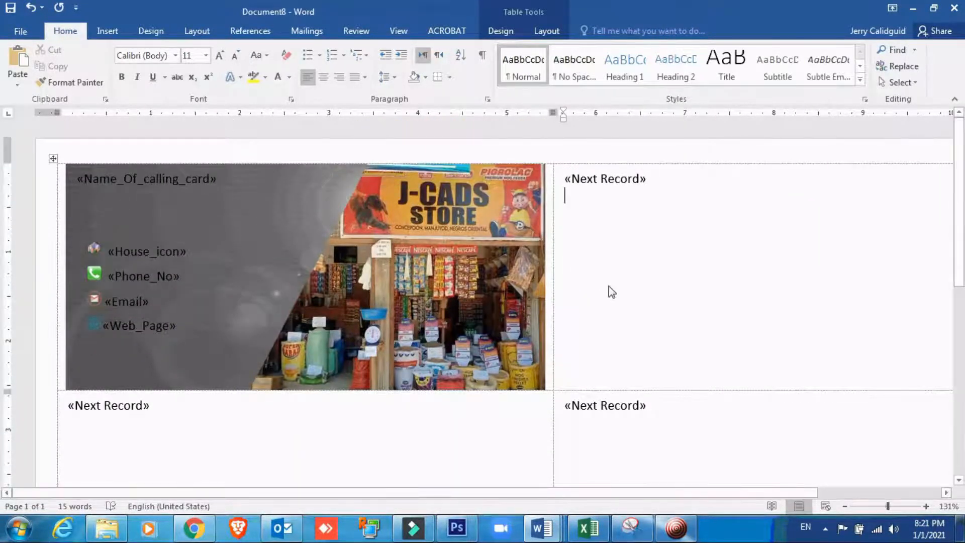
pyautogui.scroll(-7, 614, 295)
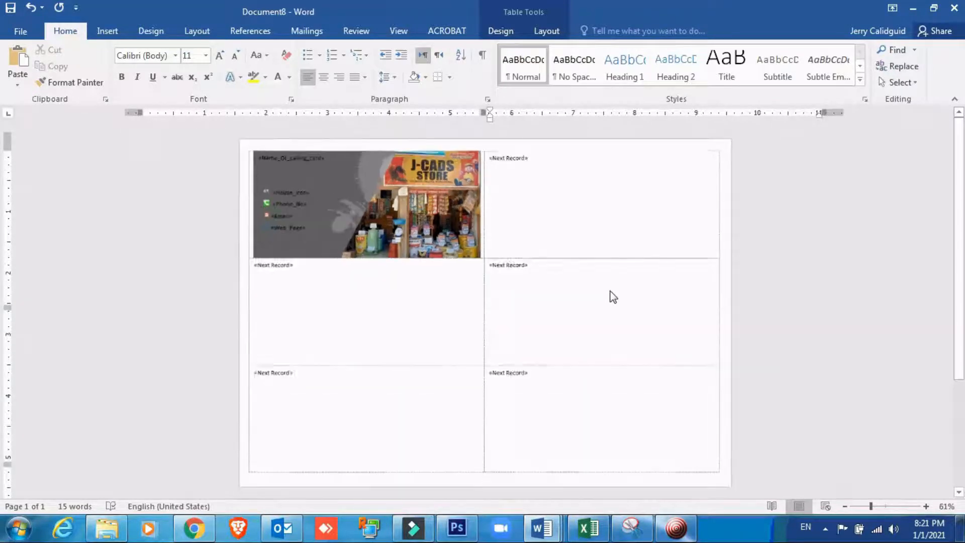
pyautogui.scroll(10, 327, 173)
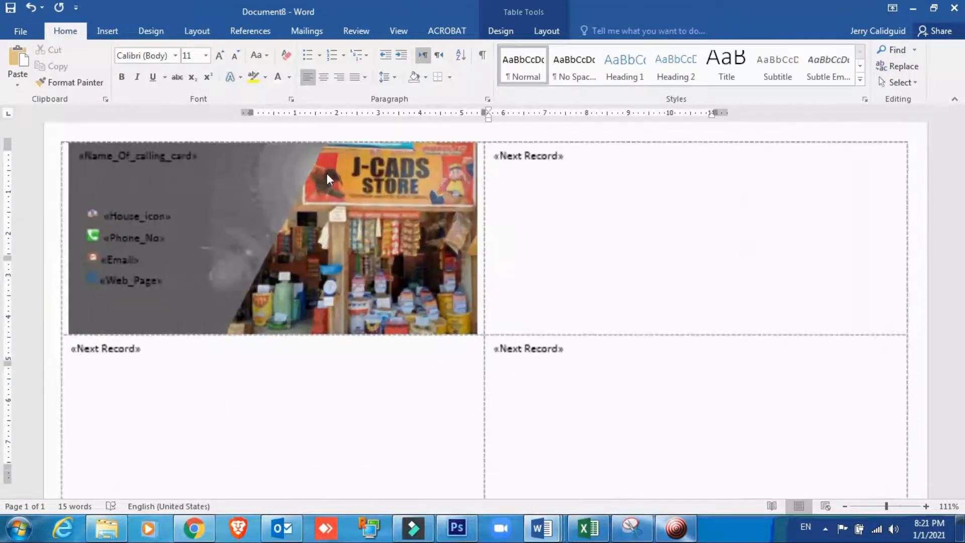
pyautogui.scroll(-7, 326, 173)
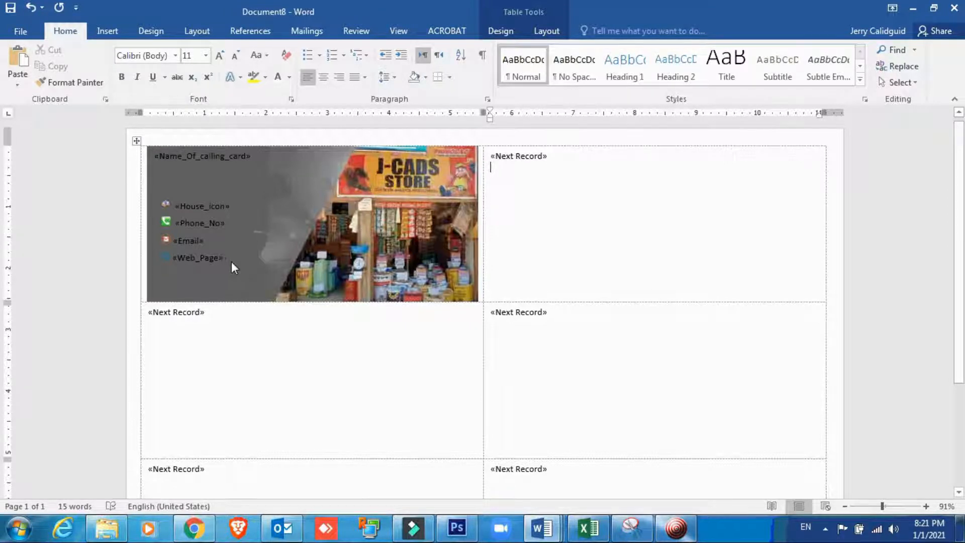
pyautogui.moveTo(227, 261); pyautogui.dragTo(160, 159)
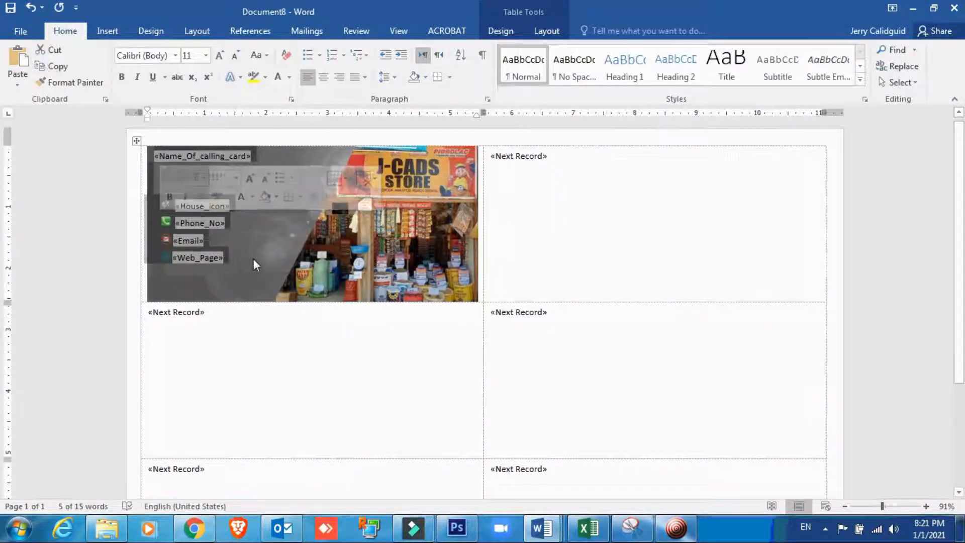
pyautogui.click(242, 267)
pyautogui.doubleClick(210, 156)
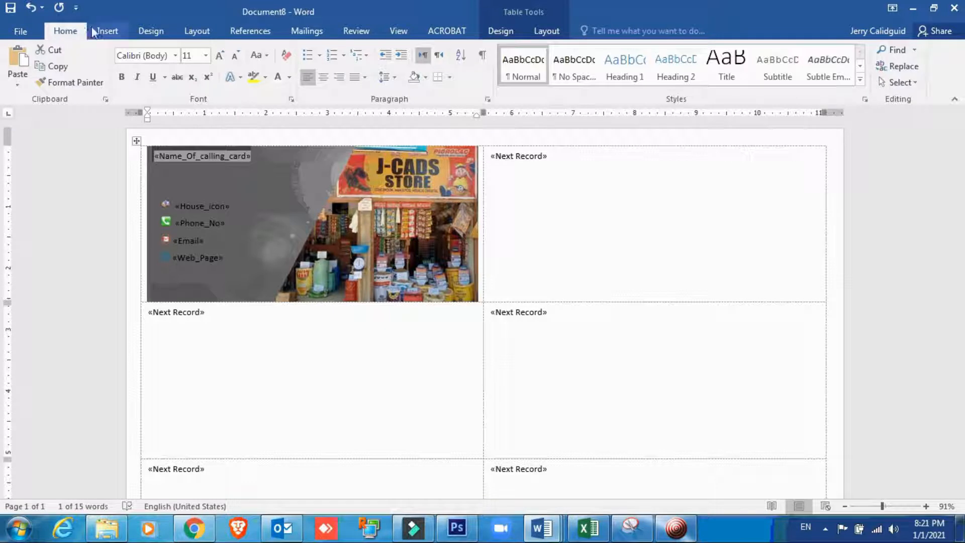
pyautogui.click(123, 77)
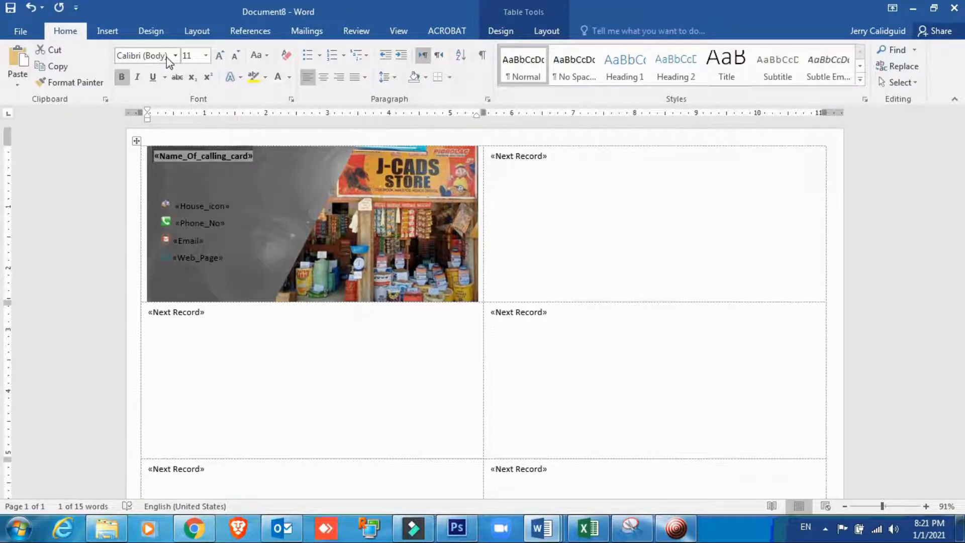
# - Try to set the Name_Of_calling_card field's font by entering the name "Aria black"
pyautogui.click(151, 56)
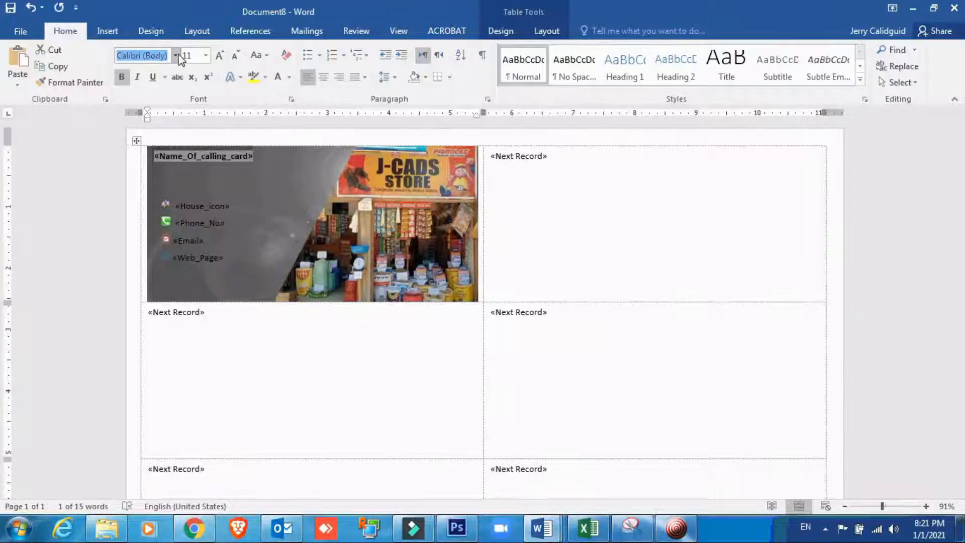
pyautogui.write('Aria ')
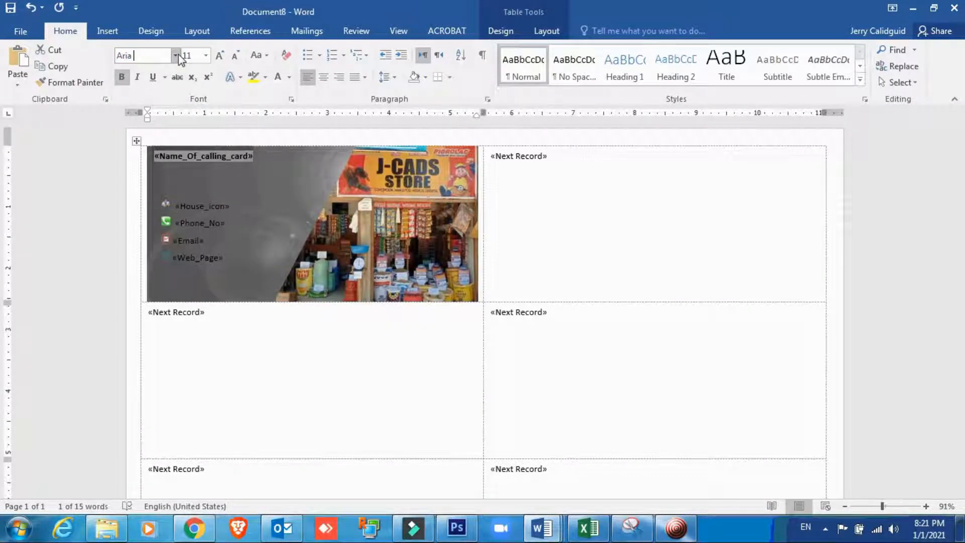
pyautogui.write('black')
pyautogui.press('Return')
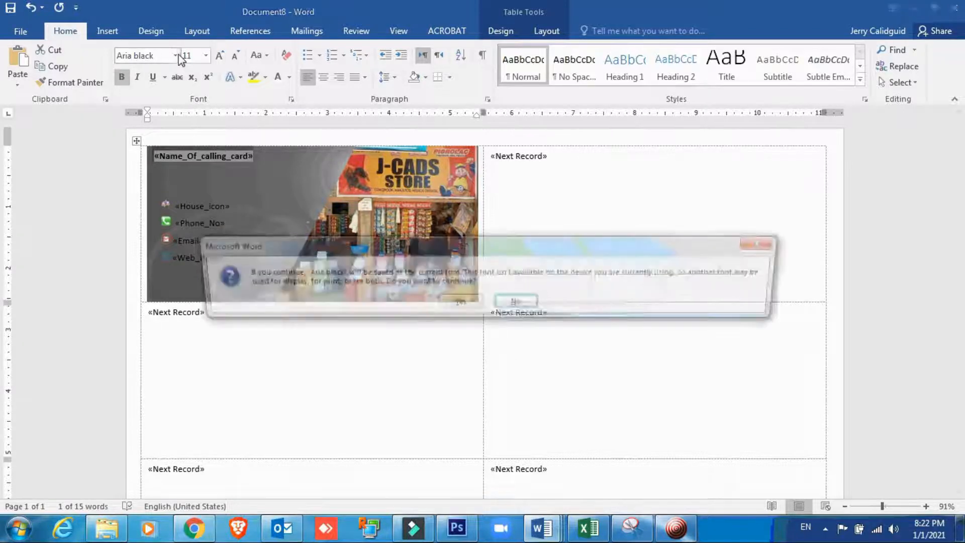
pyautogui.click(457, 303)
# - Apply the Arial Black font to the Name_Of_calling_card field
pyautogui.click(175, 56)
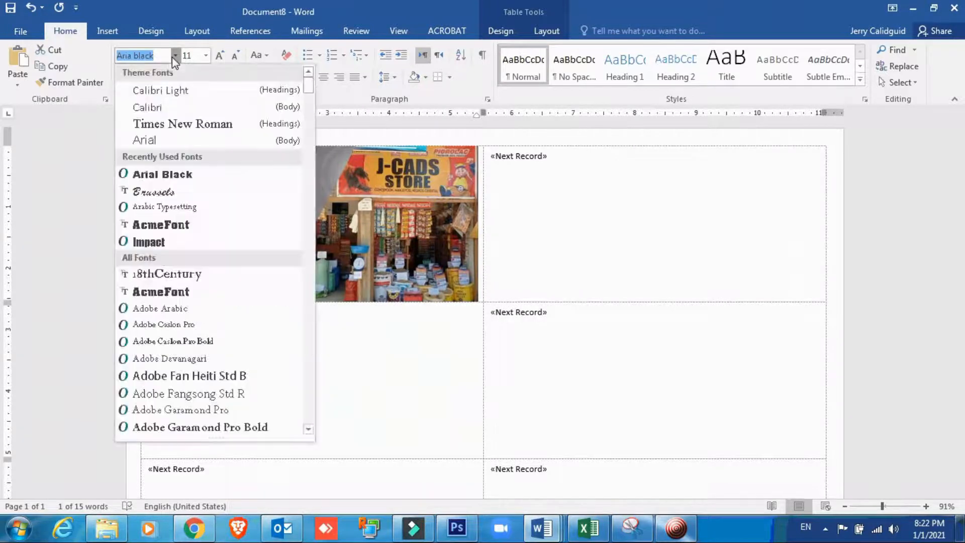
pyautogui.click(163, 174)
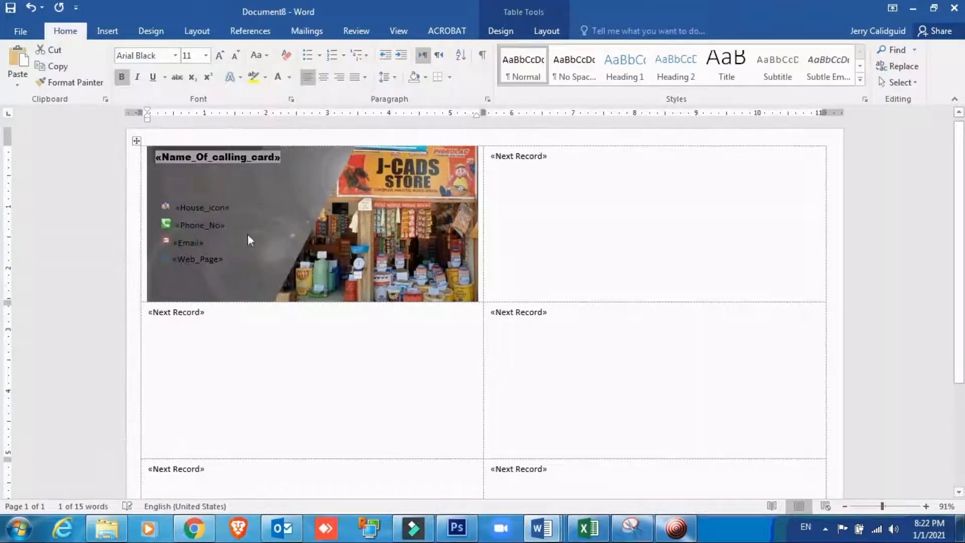
pyautogui.click(287, 157)
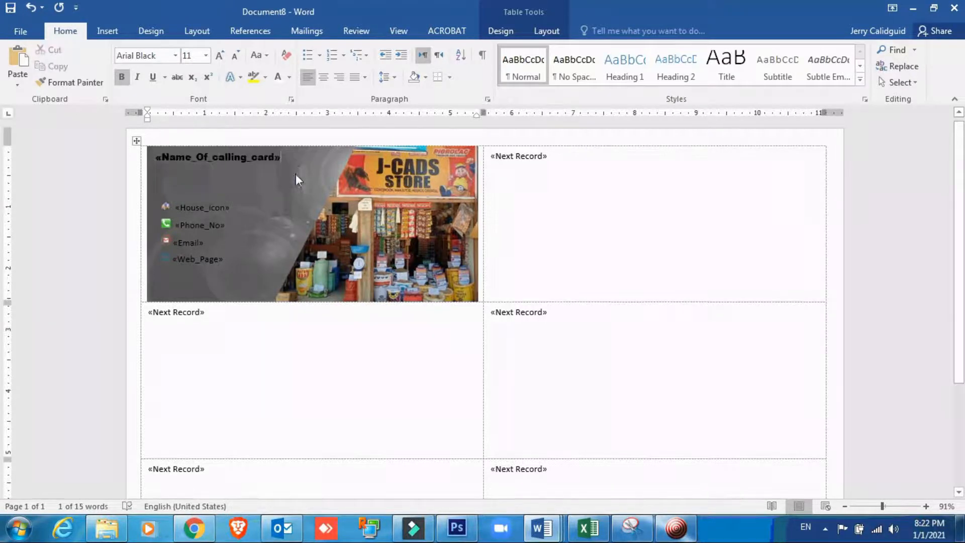
# - Set the font colour of all text in the document to white
pyautogui.click(306, 31)
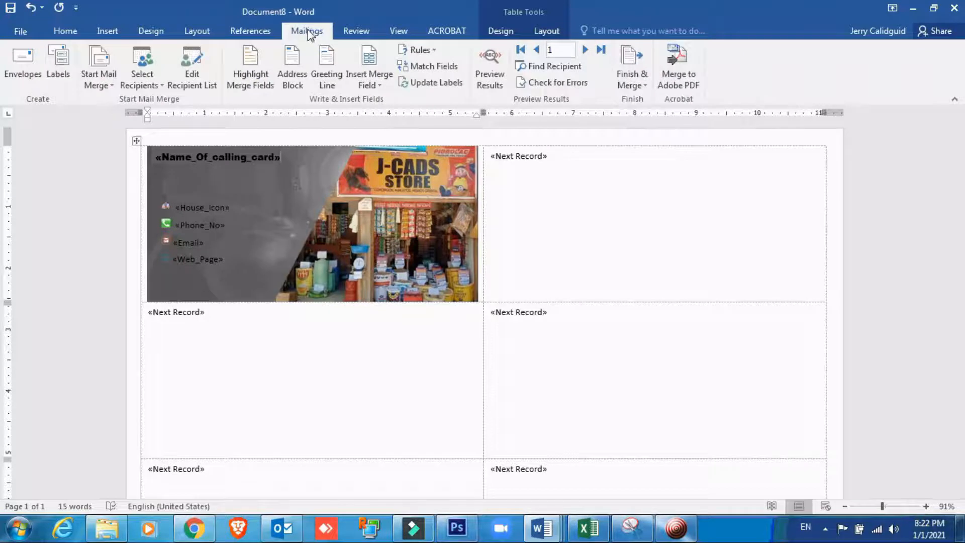
pyautogui.click(219, 265)
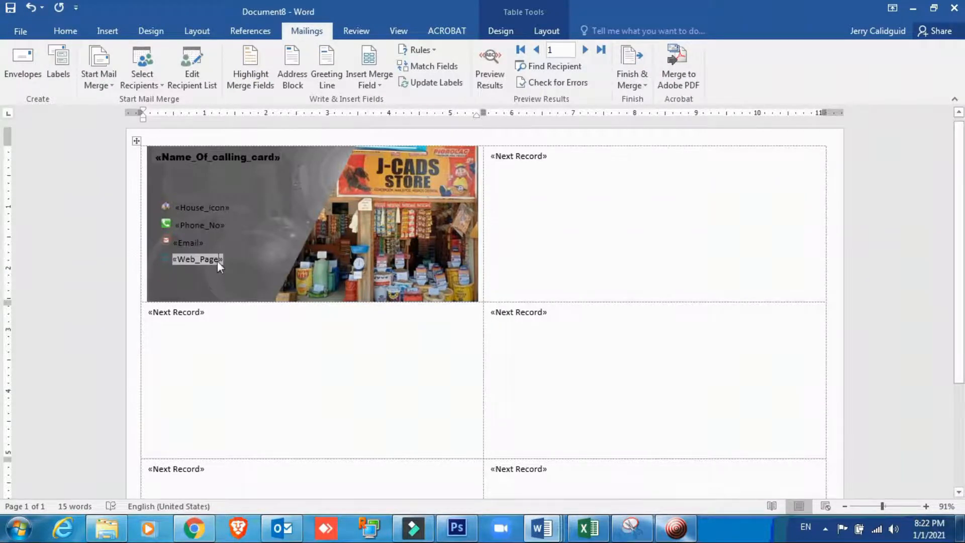
pyautogui.hotkey('ctrl', 'a')
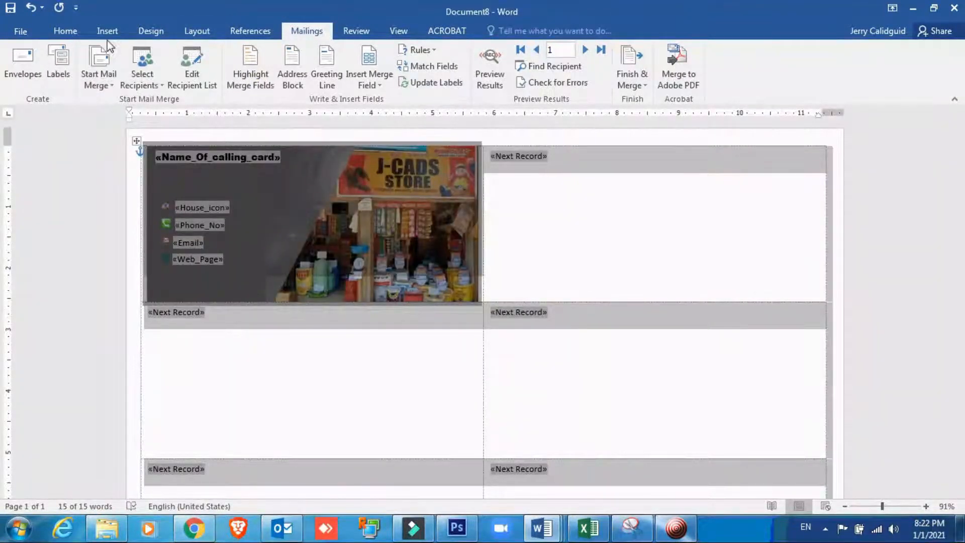
pyautogui.click(74, 34)
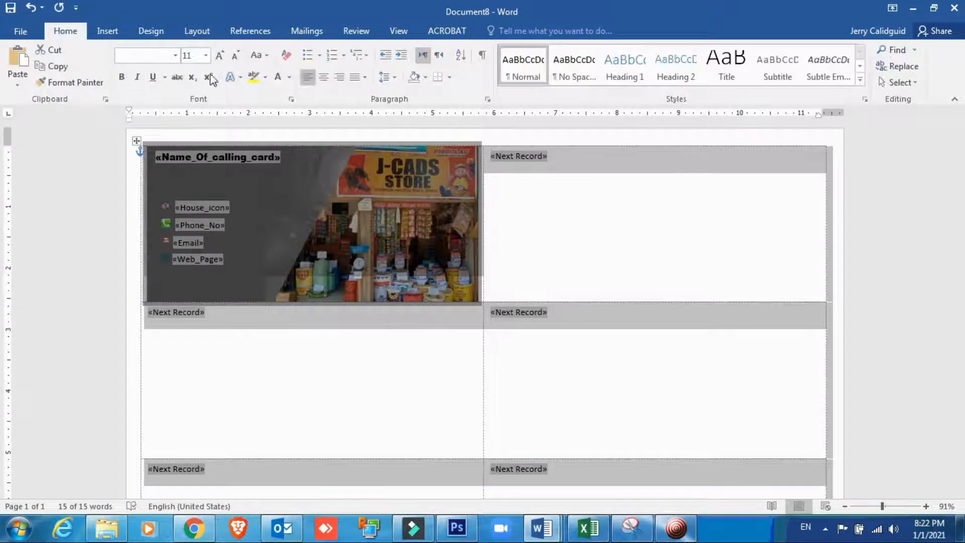
pyautogui.click(291, 76)
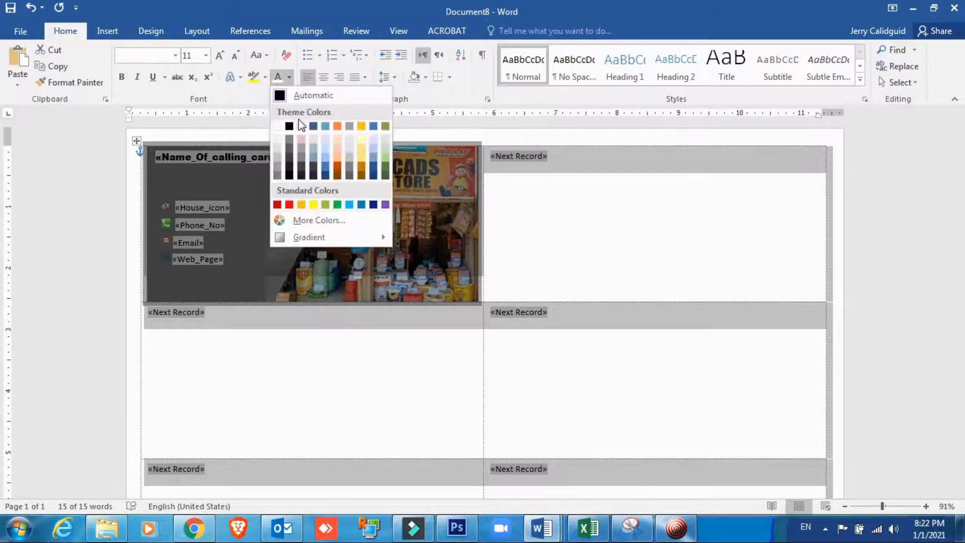
pyautogui.click(280, 127)
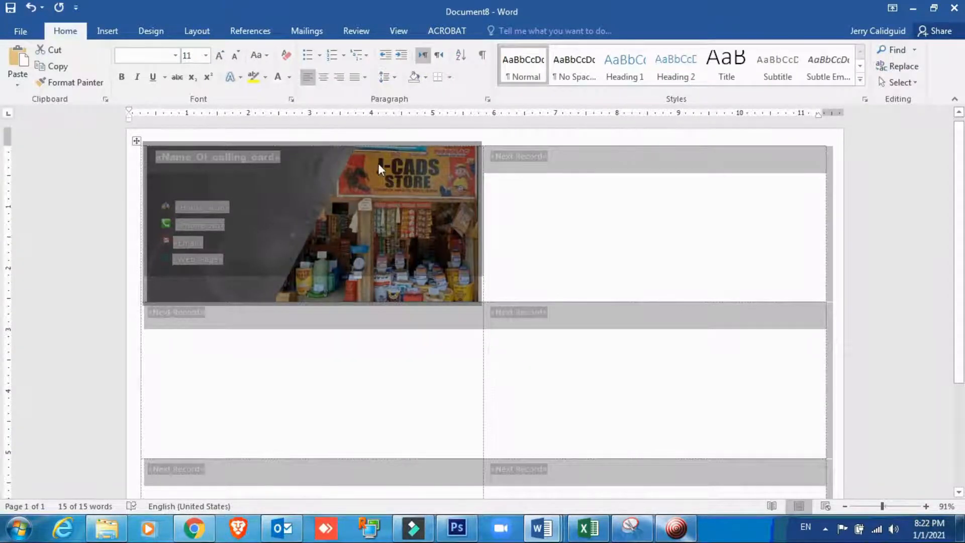
pyautogui.click(297, 30)
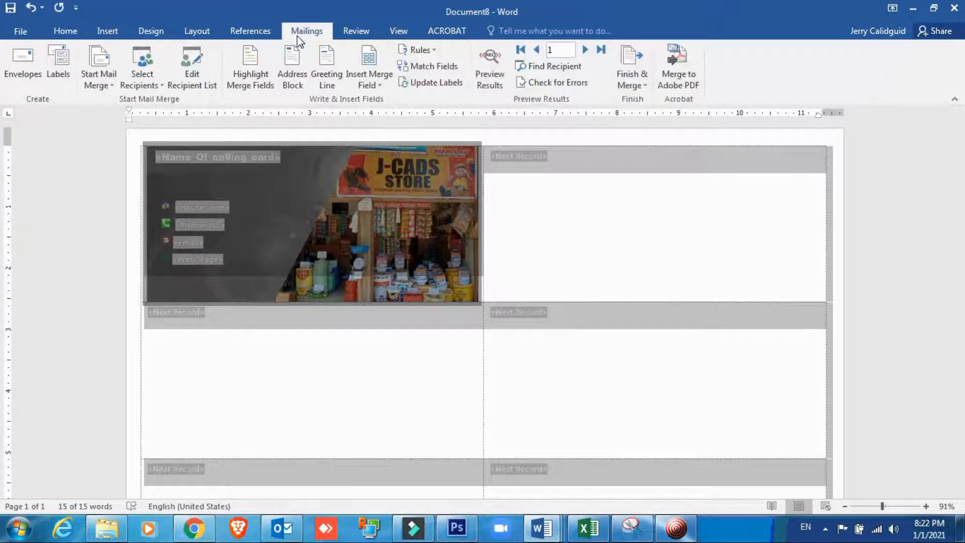
pyautogui.click(293, 162)
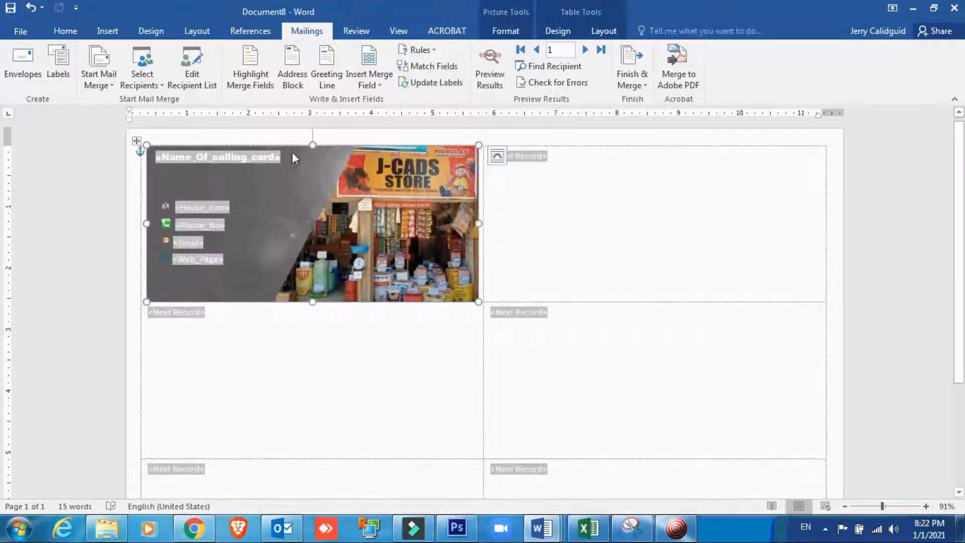
pyautogui.click(293, 153)
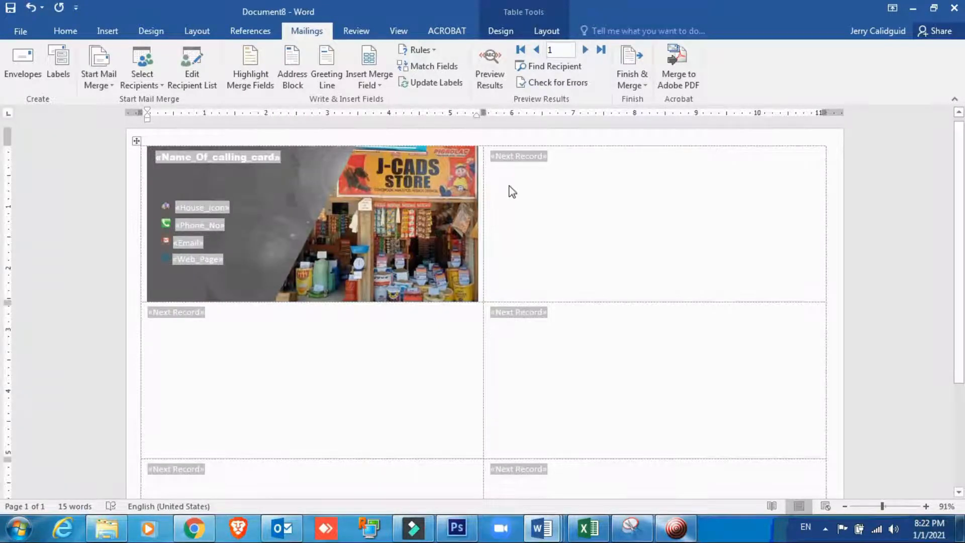
pyautogui.click(514, 157)
pyautogui.click(274, 157)
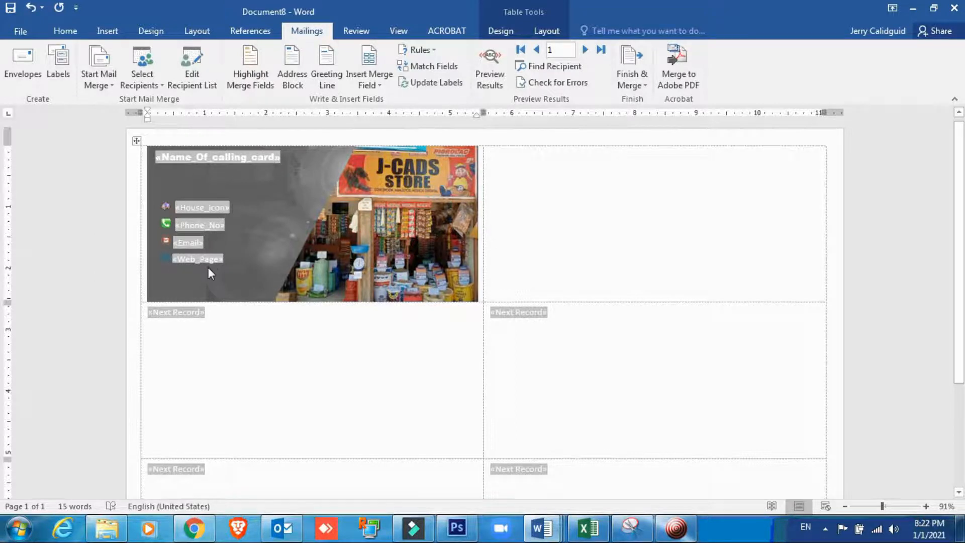
# - Select the whole document again and reapply the white font colour to all its text
pyautogui.hotkey('ctrl', 'a')
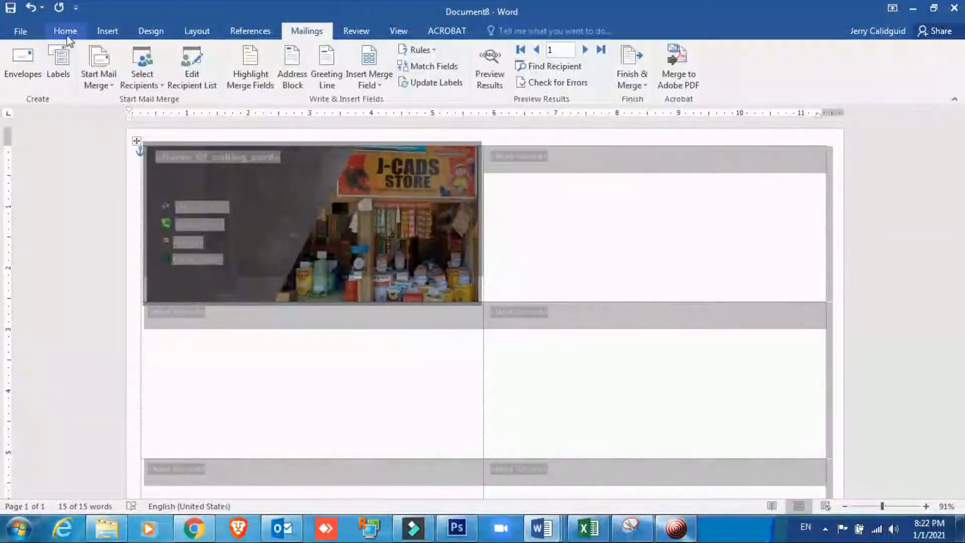
pyautogui.click(66, 33)
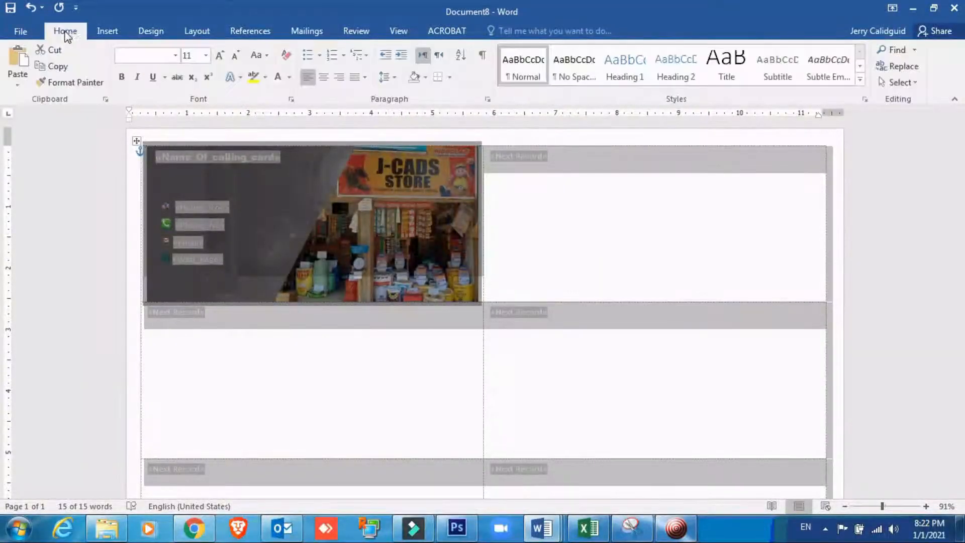
pyautogui.click(288, 79)
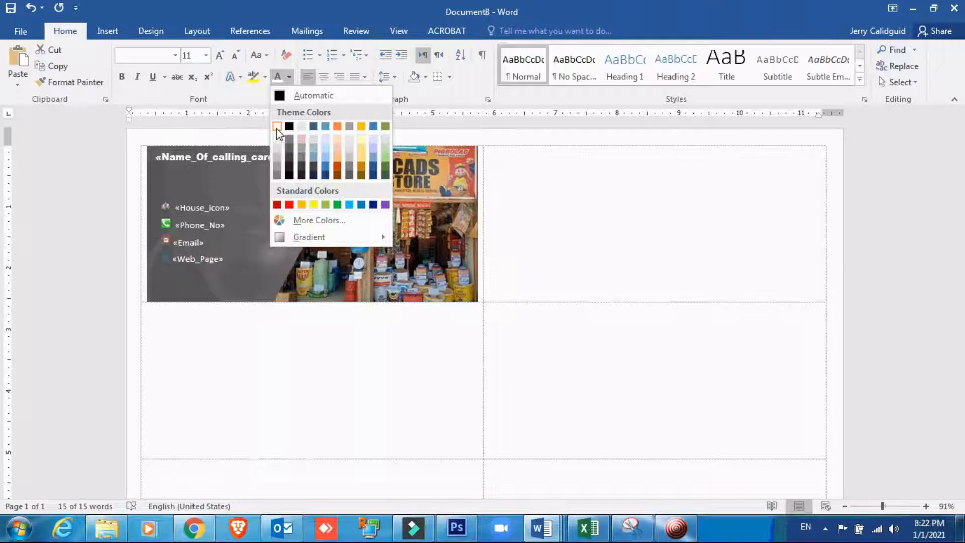
pyautogui.click(277, 126)
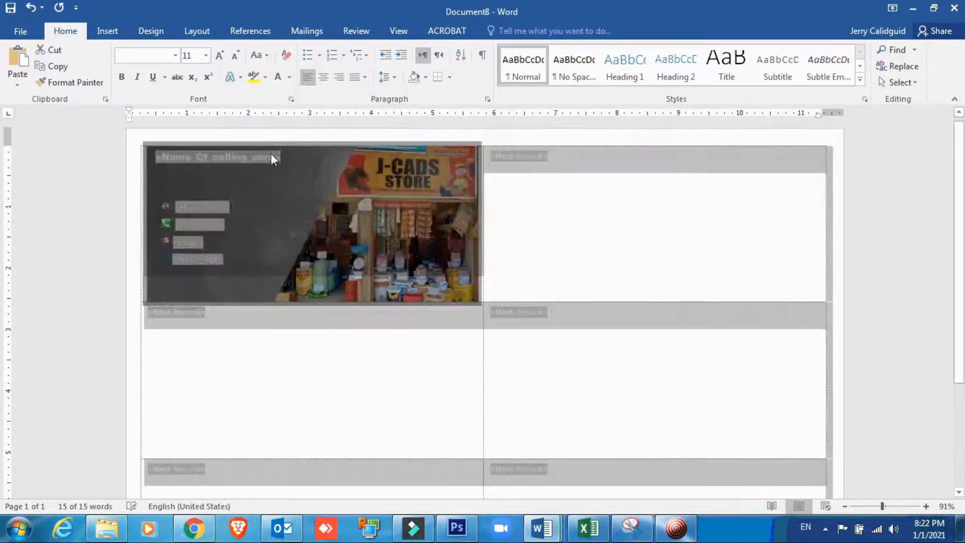
pyautogui.click(271, 158)
pyautogui.click(282, 162)
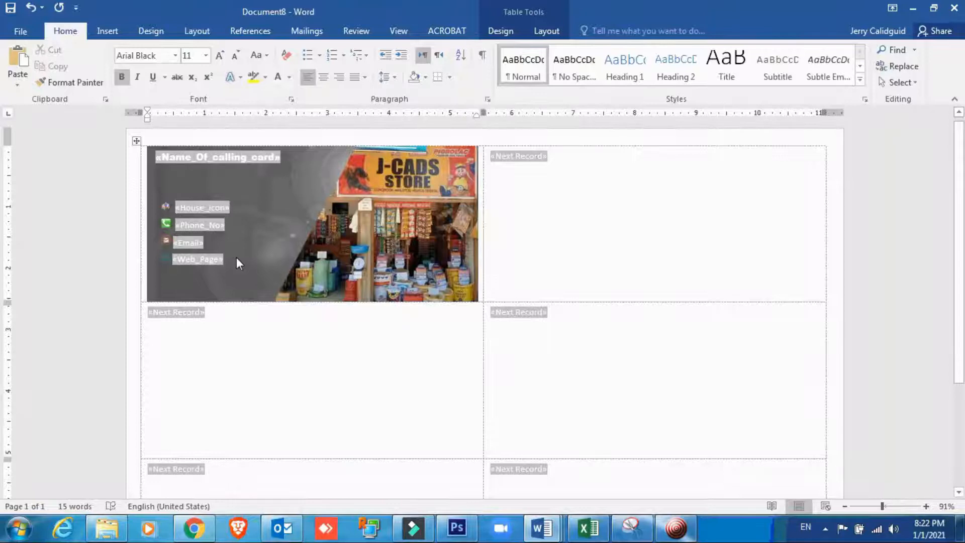
# - Undo the white font colour applied to the whole document
pyautogui.moveTo(234, 259); pyautogui.dragTo(138, 147)
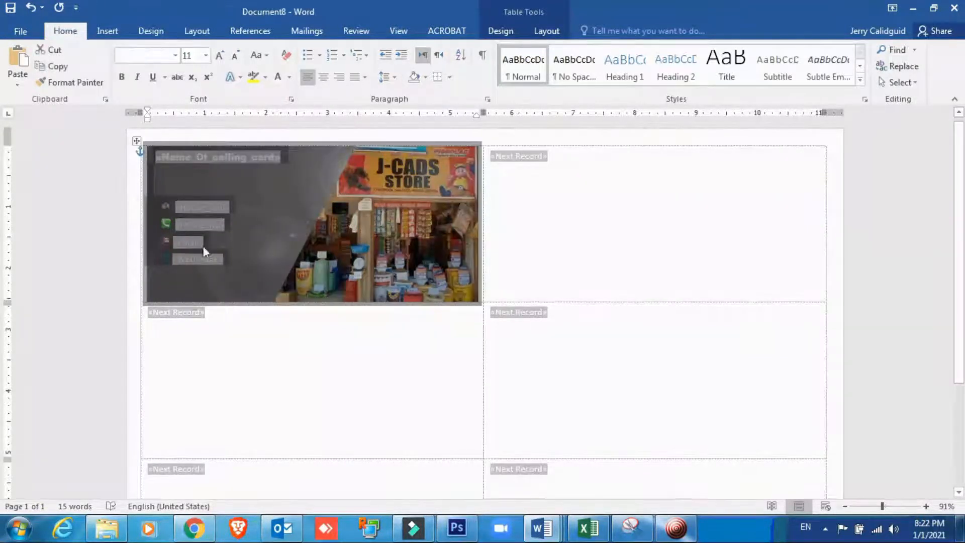
pyautogui.click(355, 349)
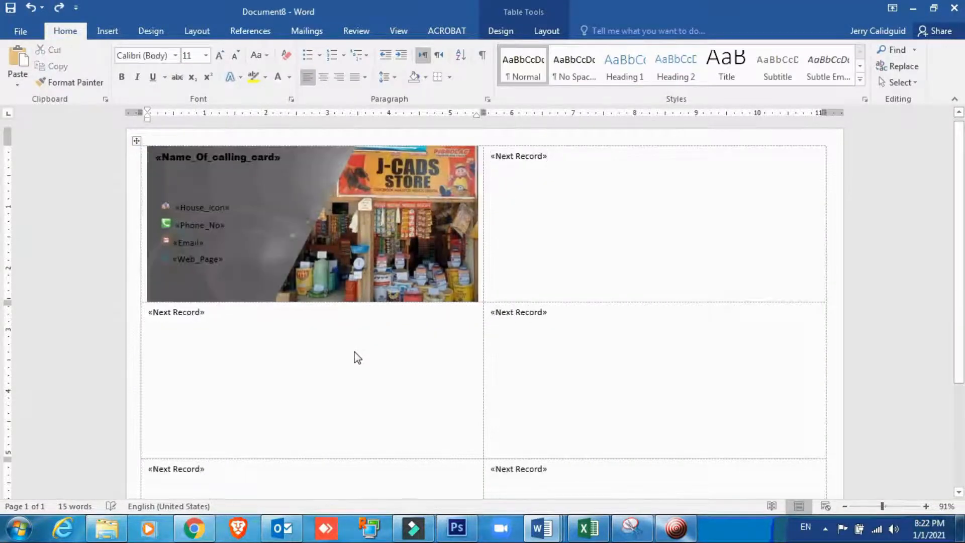
# - Set the font colour of the five merge fields on the first calling card to white
pyautogui.moveTo(231, 262); pyautogui.dragTo(163, 147)
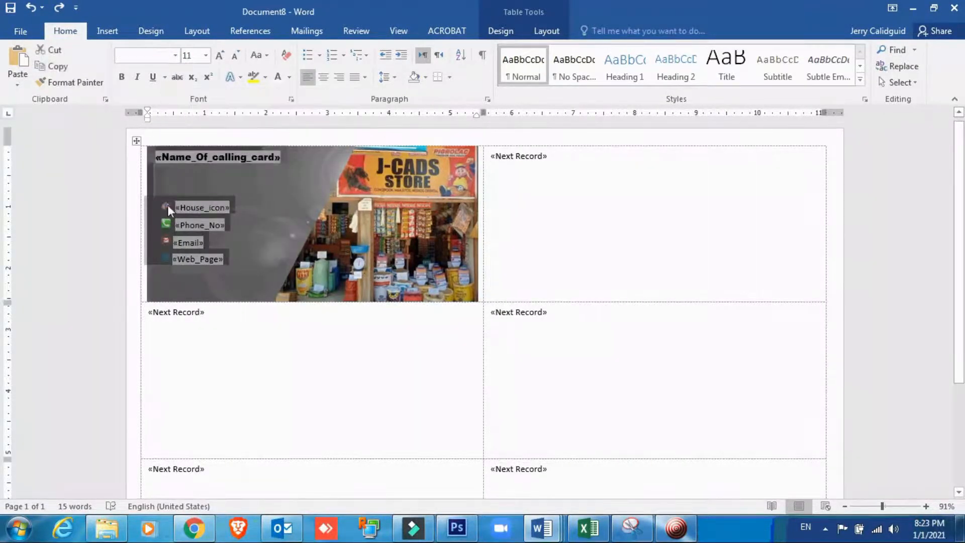
pyautogui.click(290, 78)
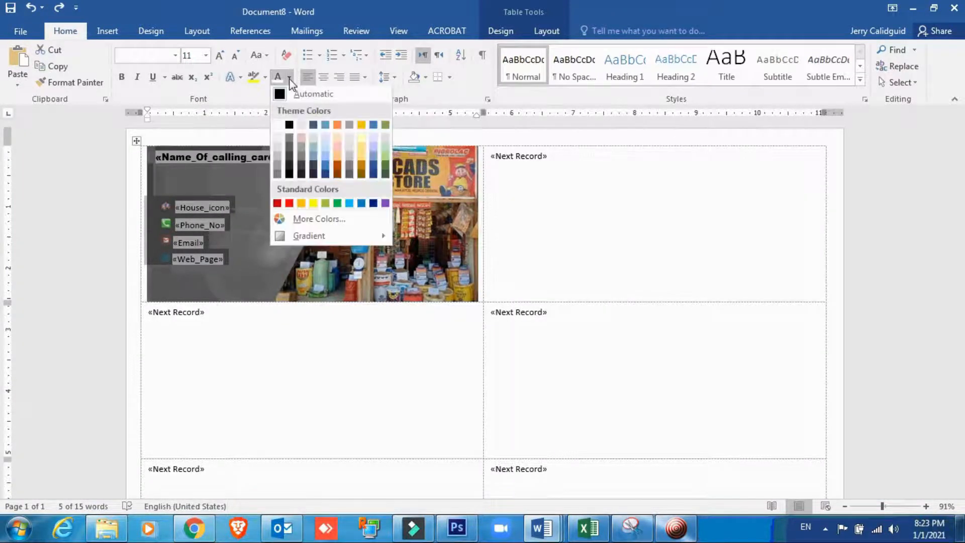
pyautogui.click(278, 127)
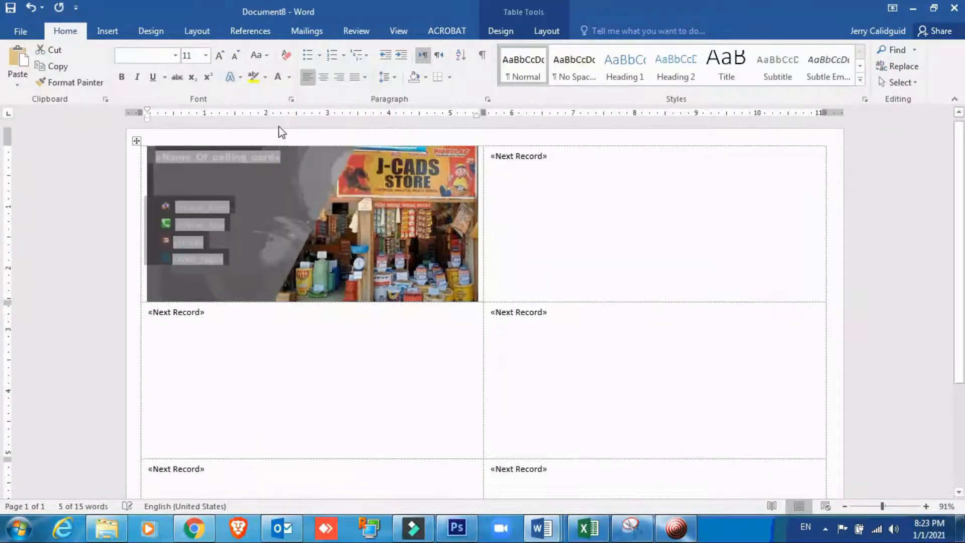
pyautogui.click(320, 207)
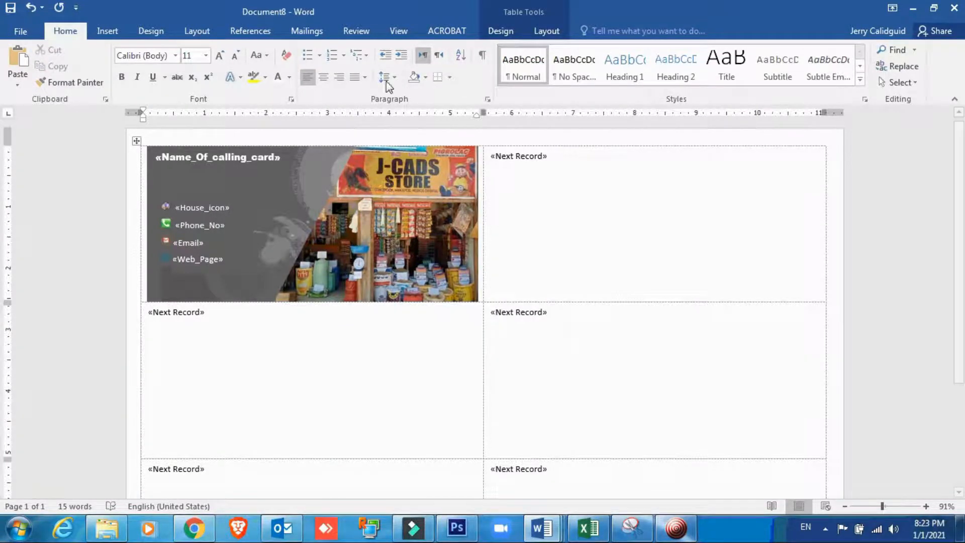
# - Update the labels so the first card's design and merge fields are copied to the other five labels
pyautogui.click(312, 32)
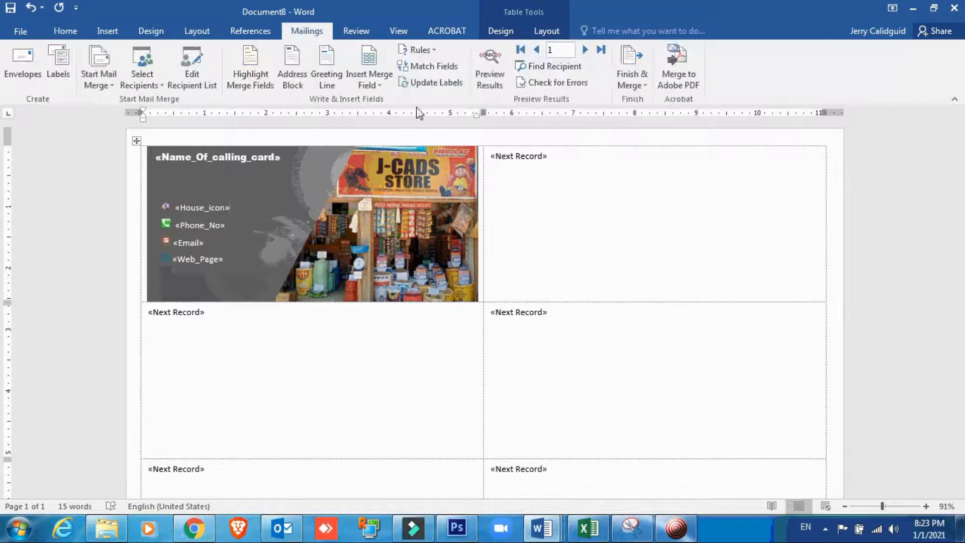
pyautogui.click(436, 88)
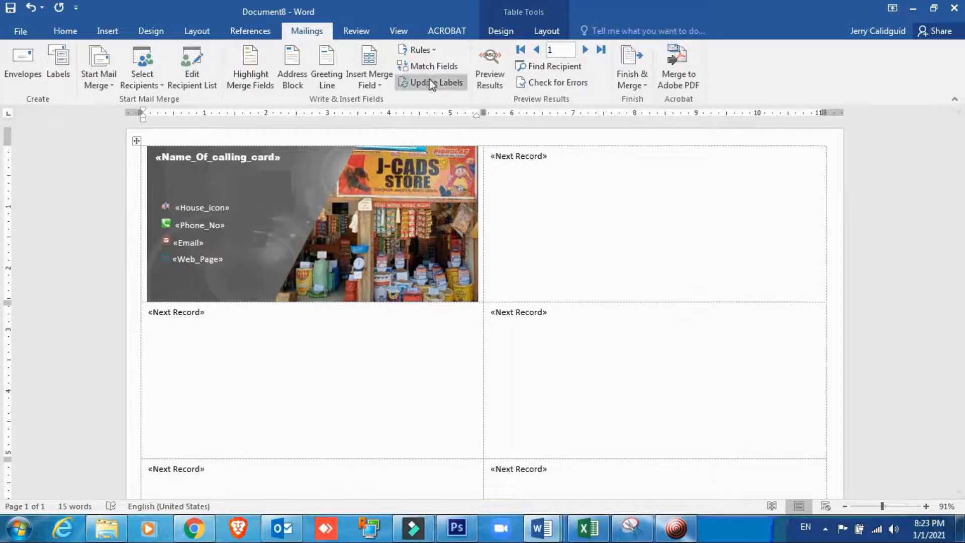
pyautogui.keyDown('ctrl'); pyautogui.scroll(-2, 436, 180); pyautogui.keyUp('ctrl')
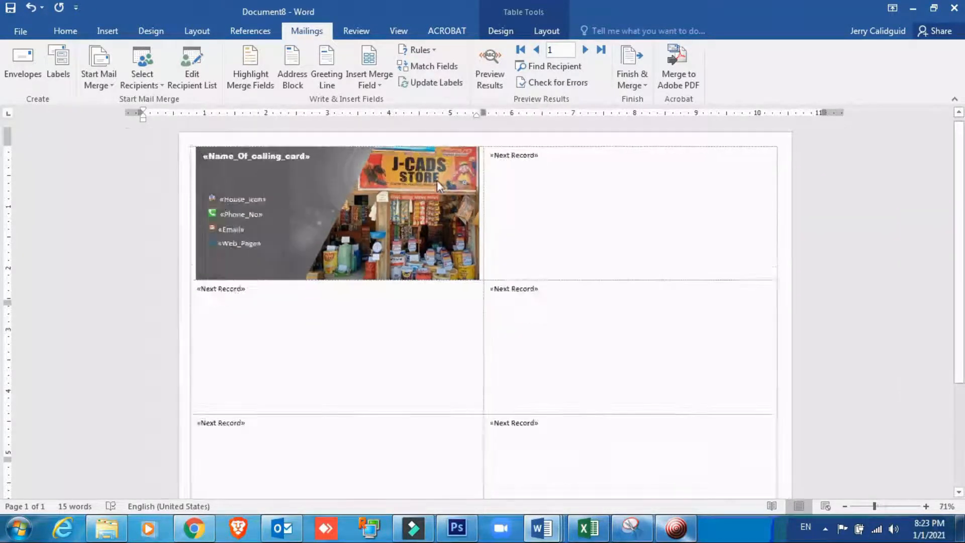
pyautogui.keyDown('ctrl'); pyautogui.scroll(-2, 436, 181); pyautogui.keyUp('ctrl')
pyautogui.keyDown('ctrl'); pyautogui.scroll(1, 437, 181); pyautogui.keyUp('ctrl')
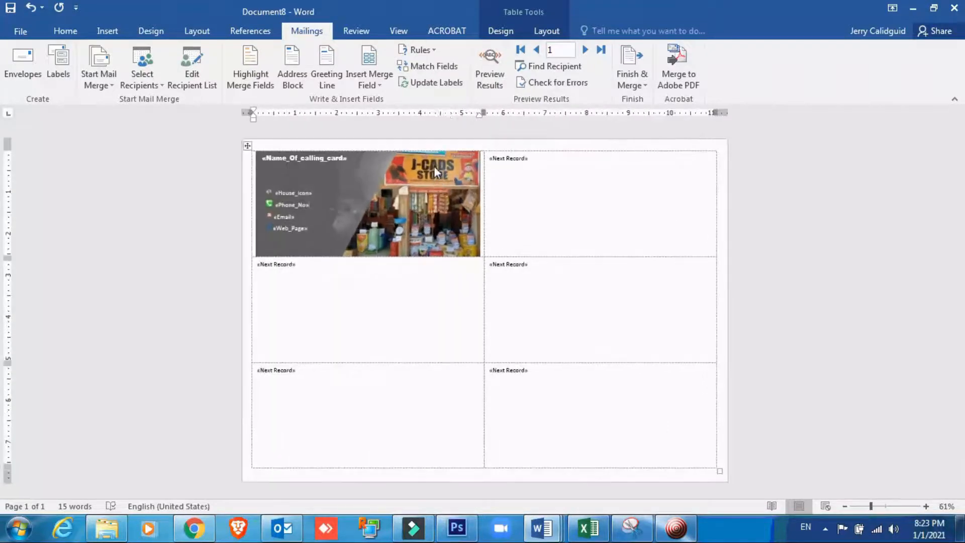
pyautogui.click(433, 80)
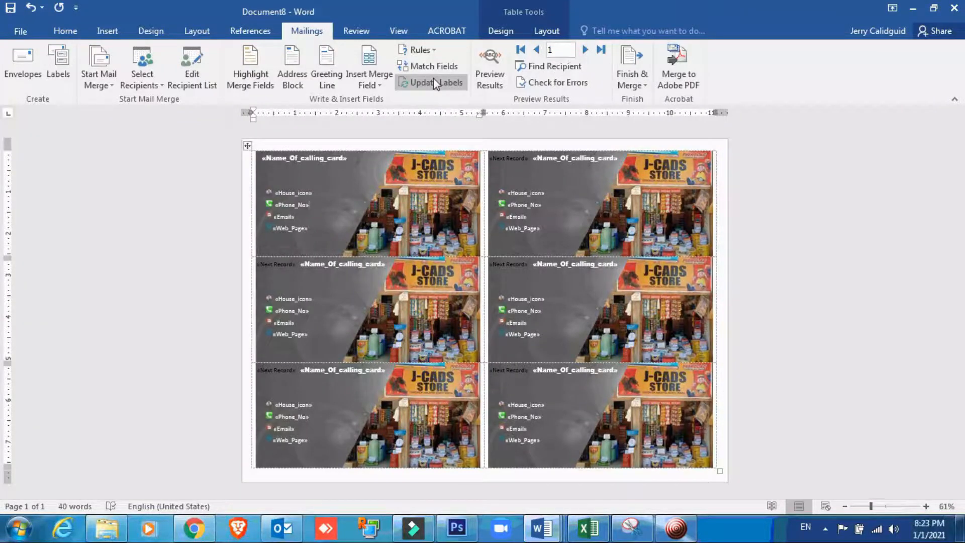
# - Preview the merge results on the six labels, switching back to the field codes once for comparison
pyautogui.click(498, 71)
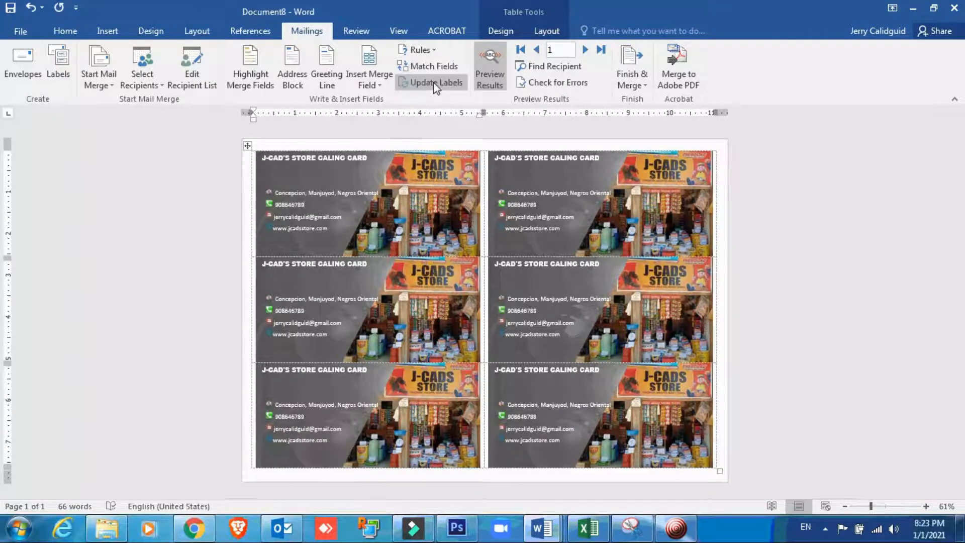
pyautogui.click(490, 72)
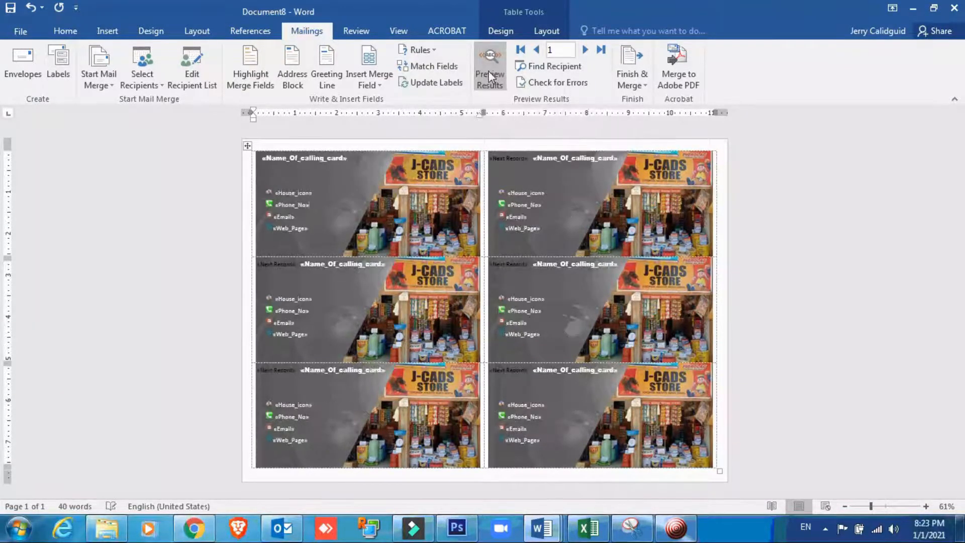
pyautogui.click(489, 71)
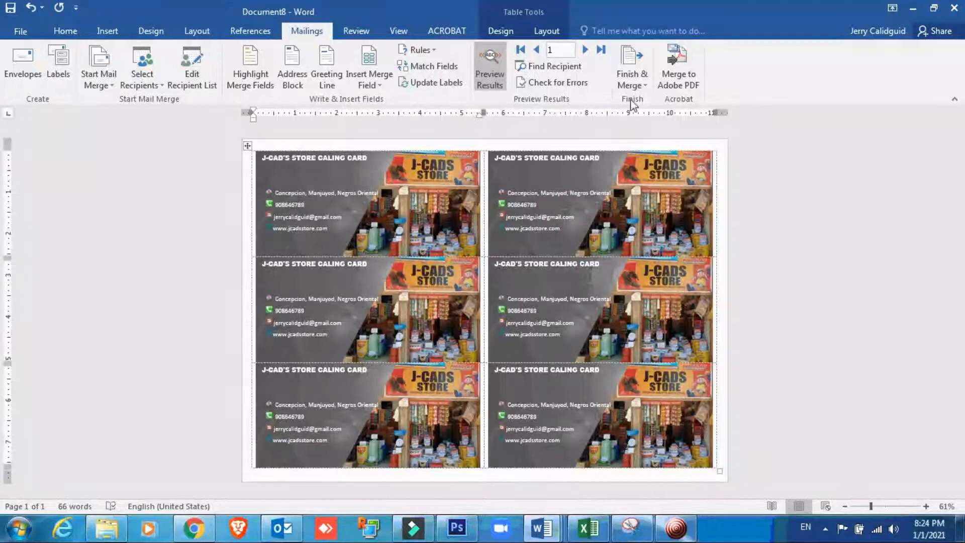
# - Finish the merge by generating a new document of individual labels from all records
pyautogui.click(643, 86)
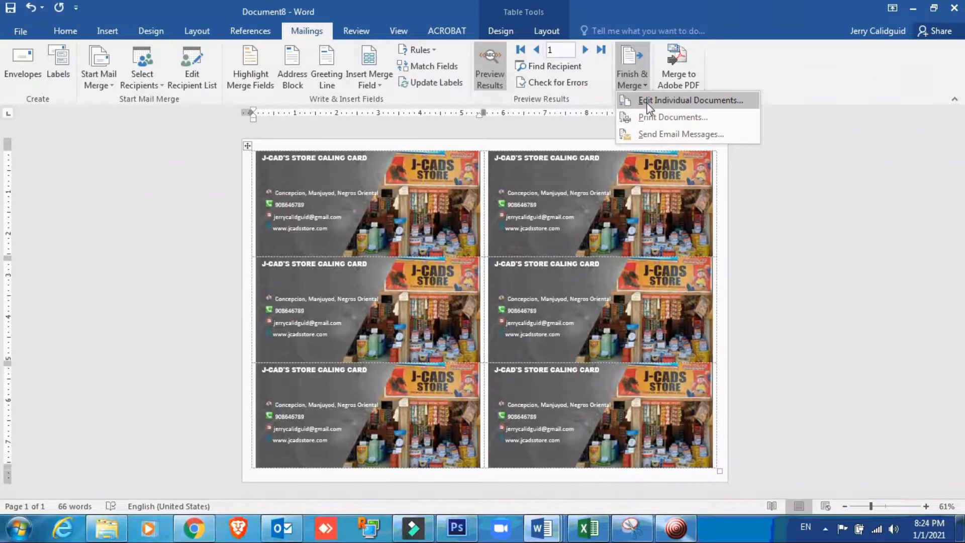
pyautogui.click(649, 105)
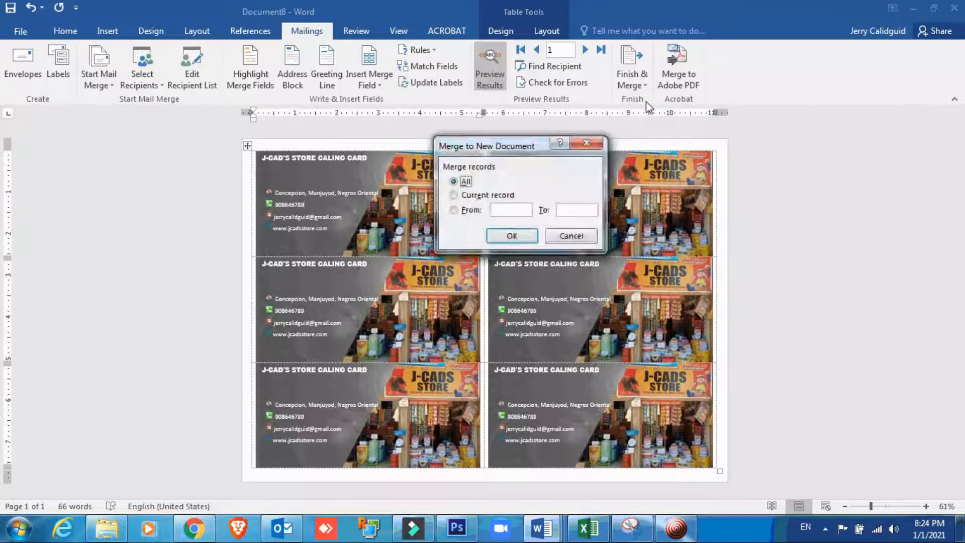
pyautogui.click(514, 240)
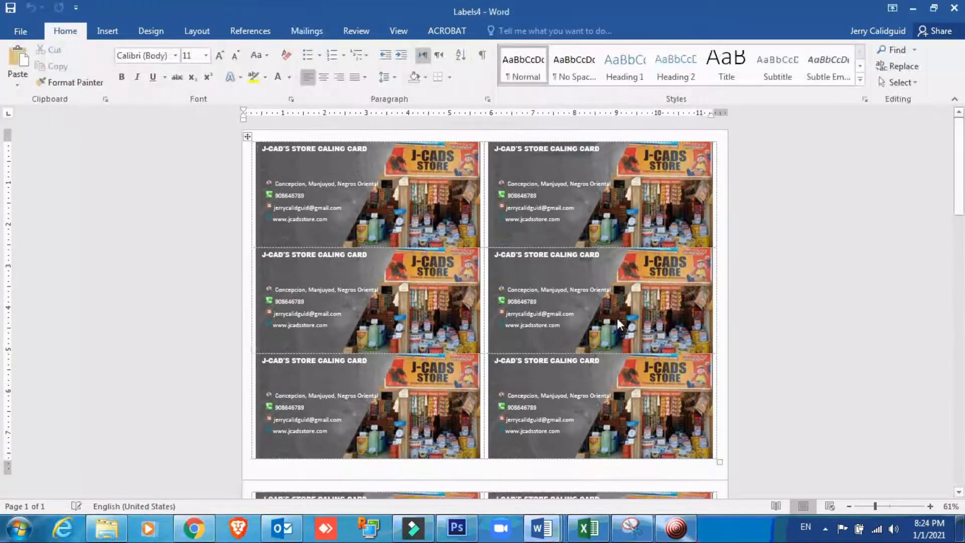